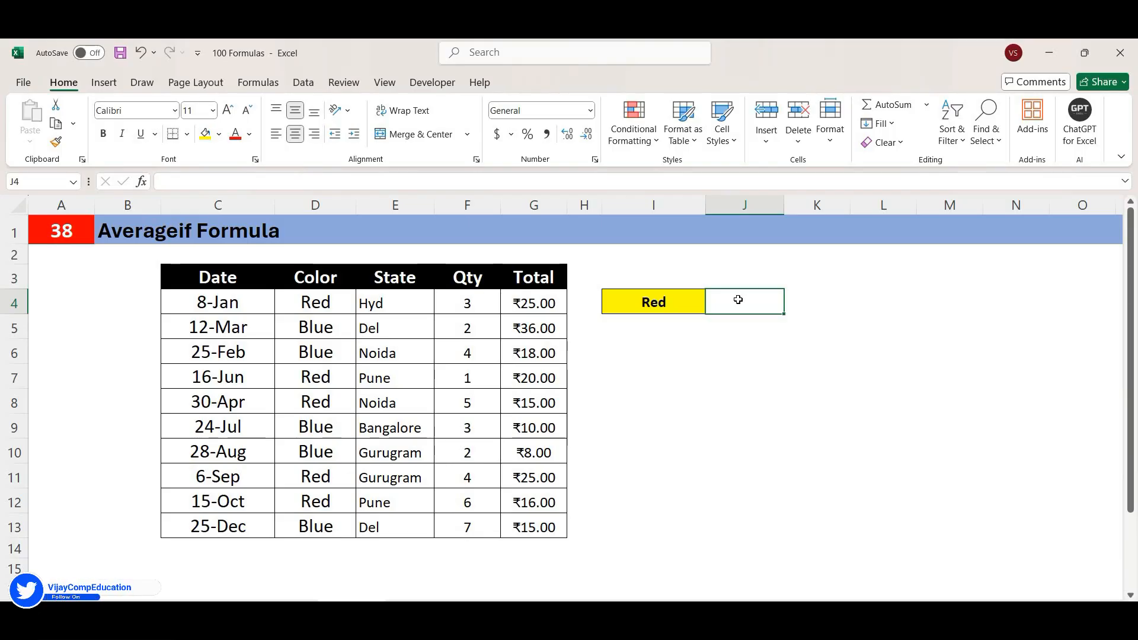
Step: Enter =AVERAGEIF(D4:D13,"red",G4:G13) in J4 to average the totals of the Red rows
text(=averag)
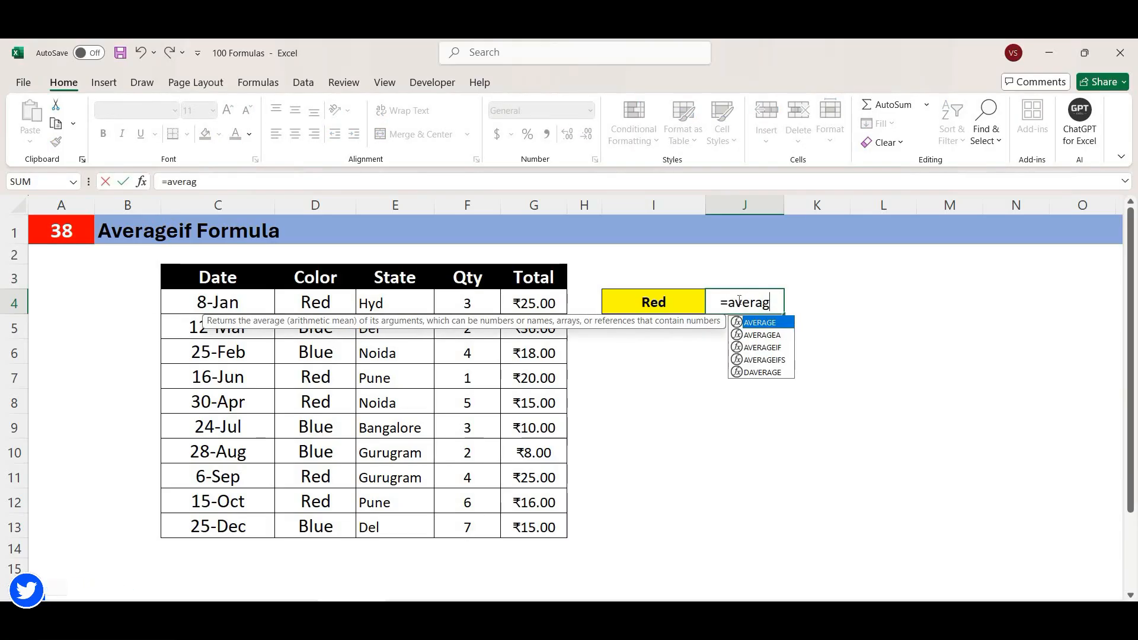
key(Down)
key(Down)
key(Tab)
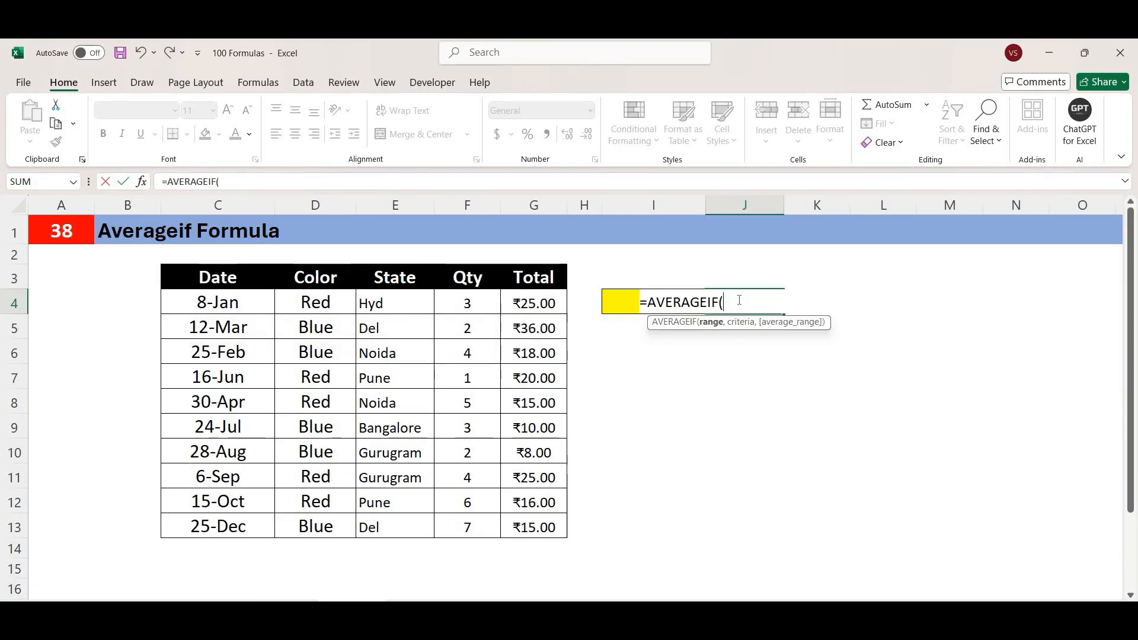
drag(324, 301, 333, 533)
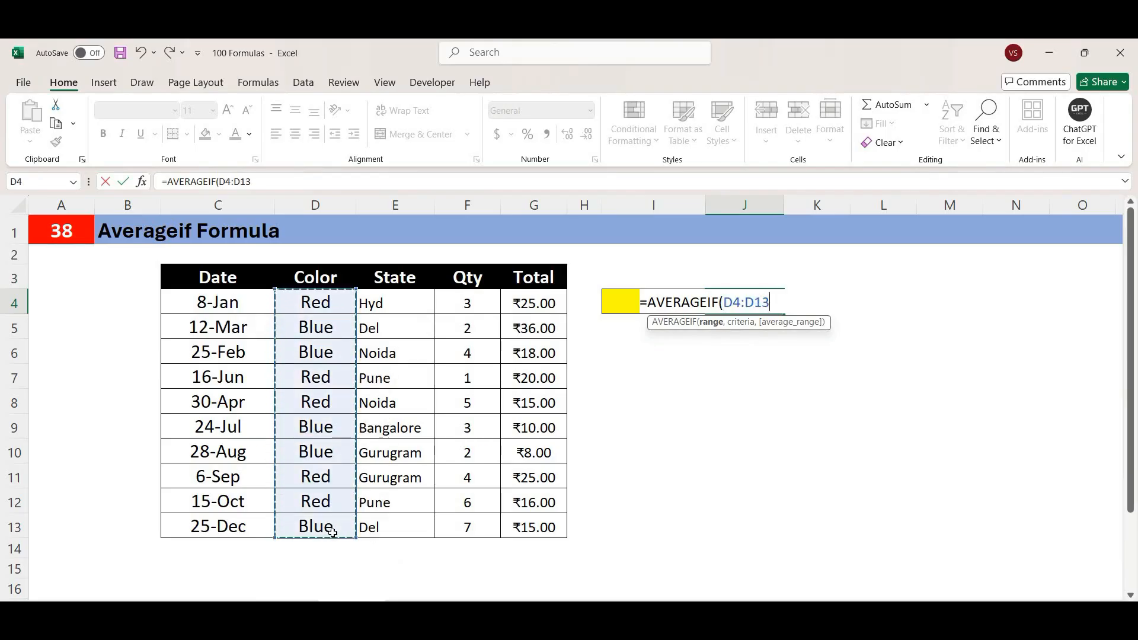
text(,)
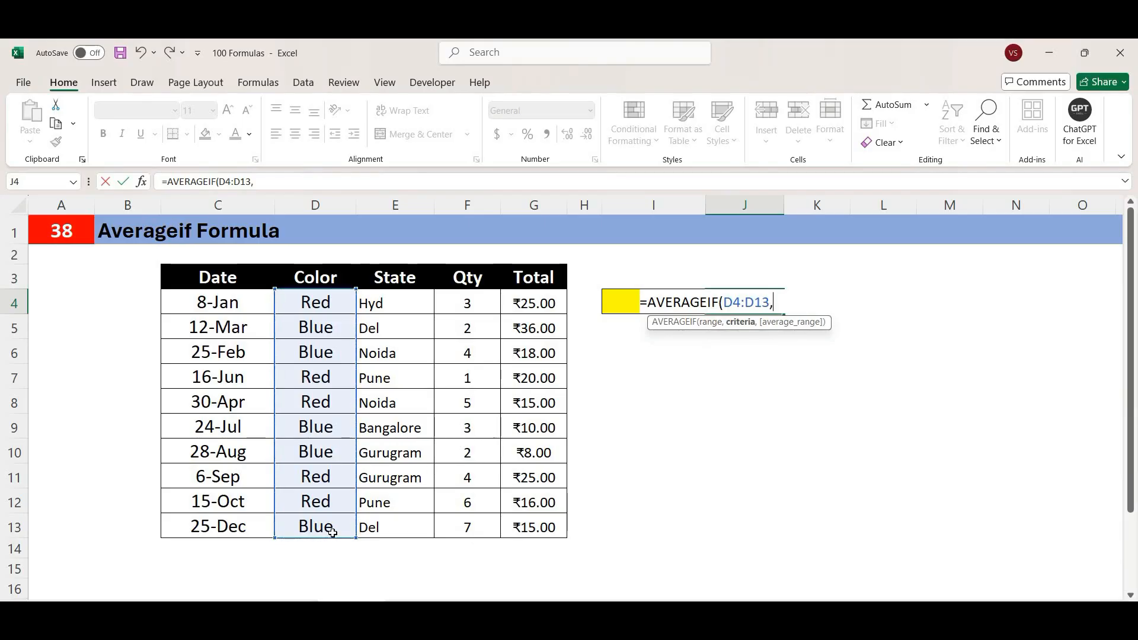
text("red",)
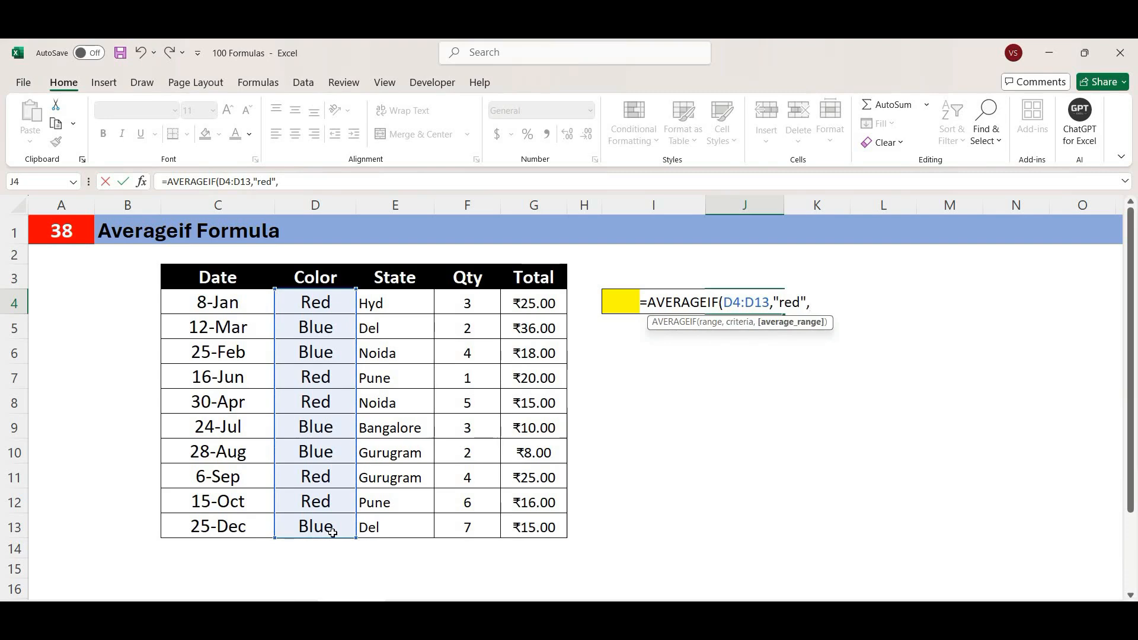
drag(550, 308, 550, 529)
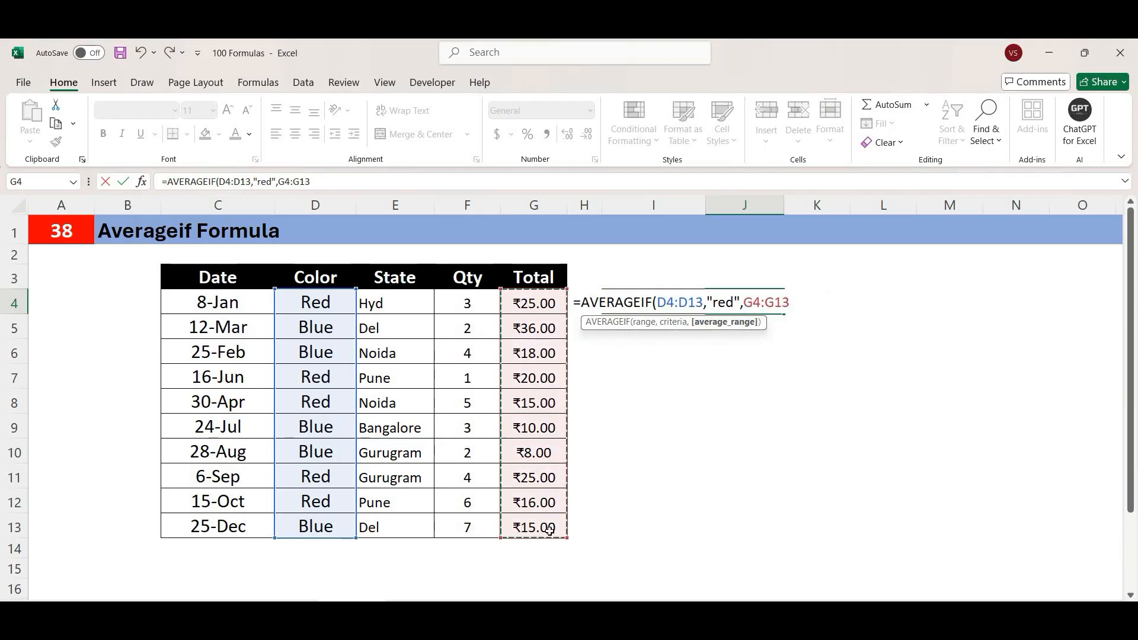
text())
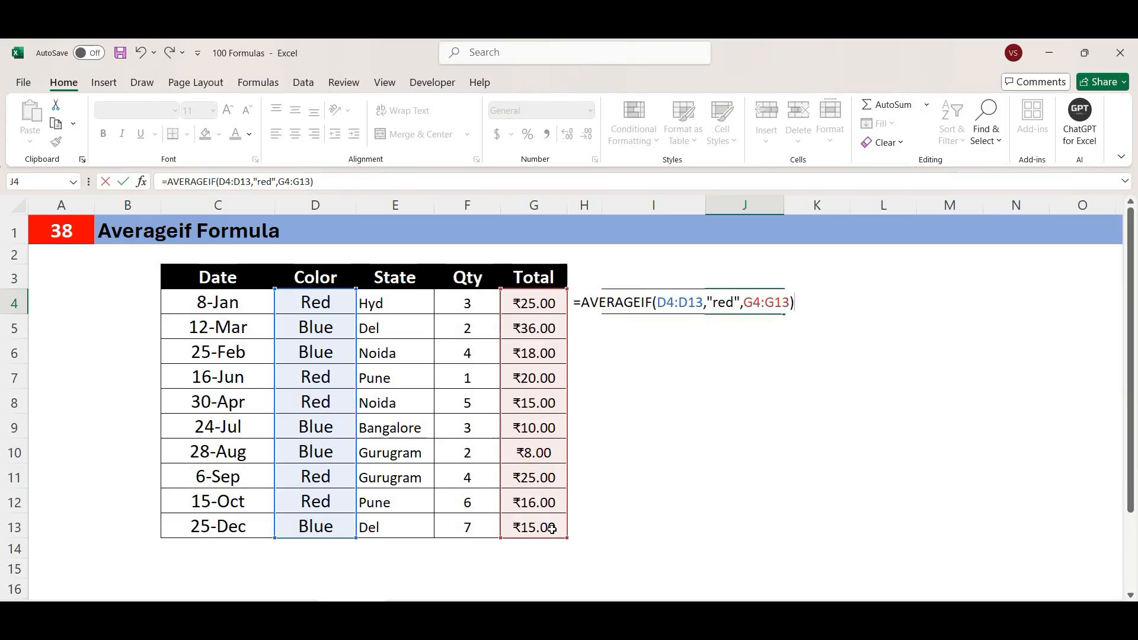
key(Return)
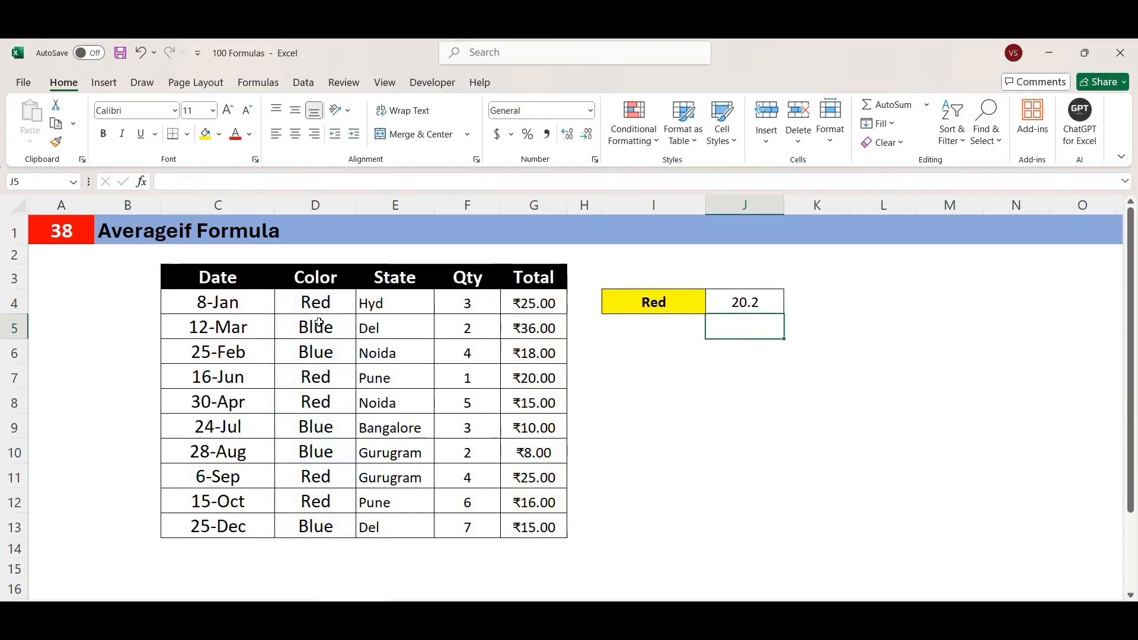
Step: Examine the Red entries in the Color column and review the AVERAGEIF formula in J4
click(325, 305)
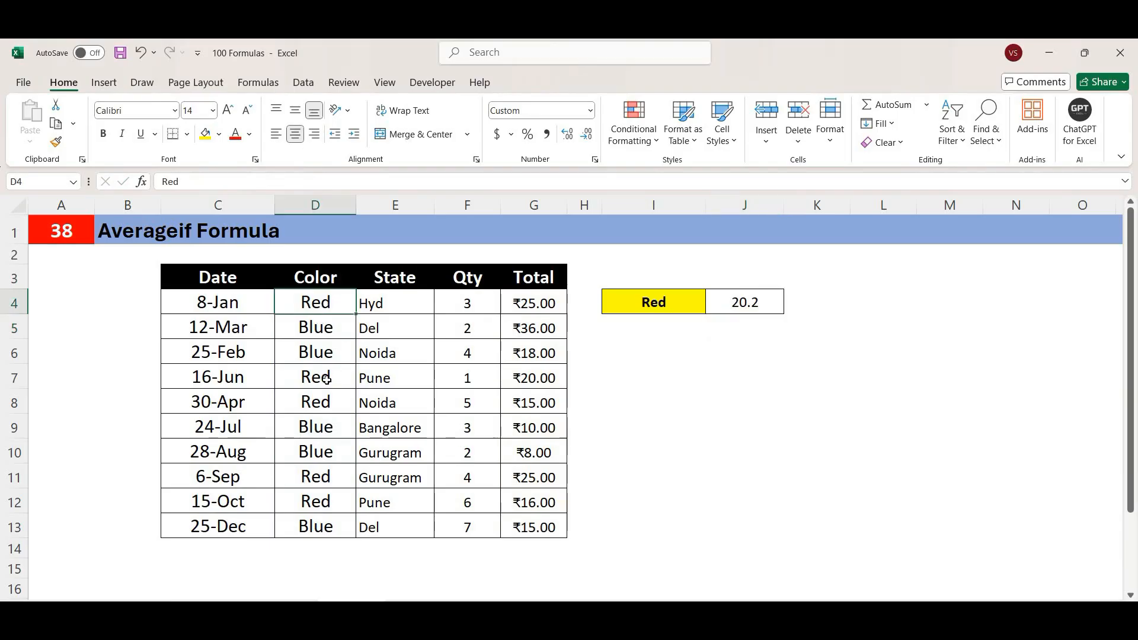
click(327, 380)
click(323, 403)
click(326, 477)
click(335, 498)
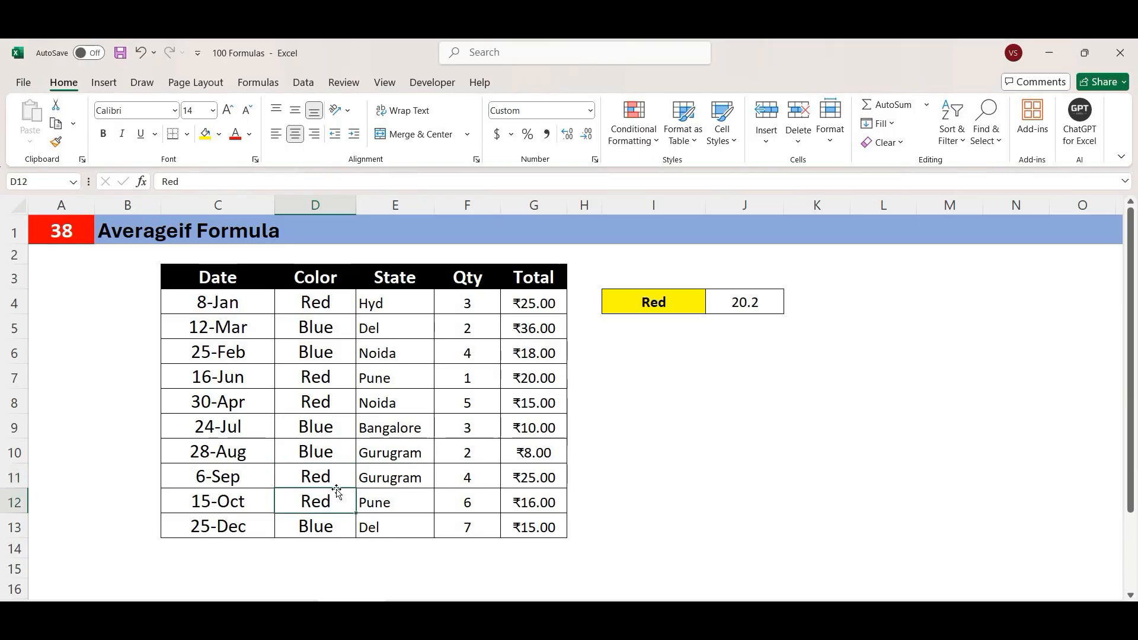
click(748, 301)
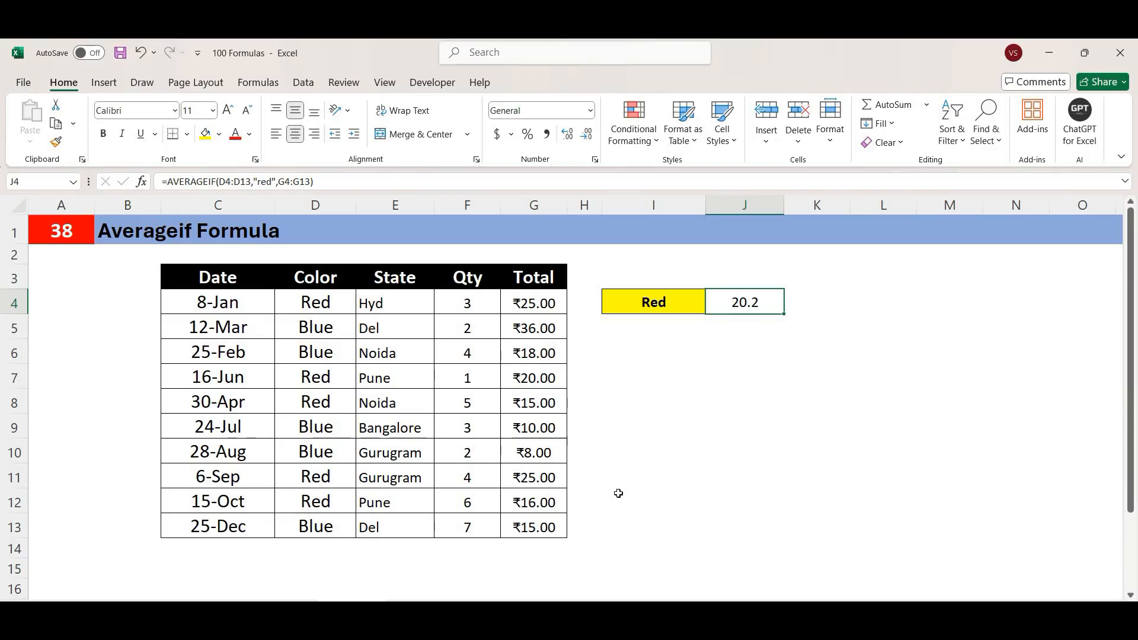
Step: On the Averageifs Formula sheet, start an AVERAGEIFS formula in J4 with the totals G4:G13 as the average range
key(ctrl+Page_Down)
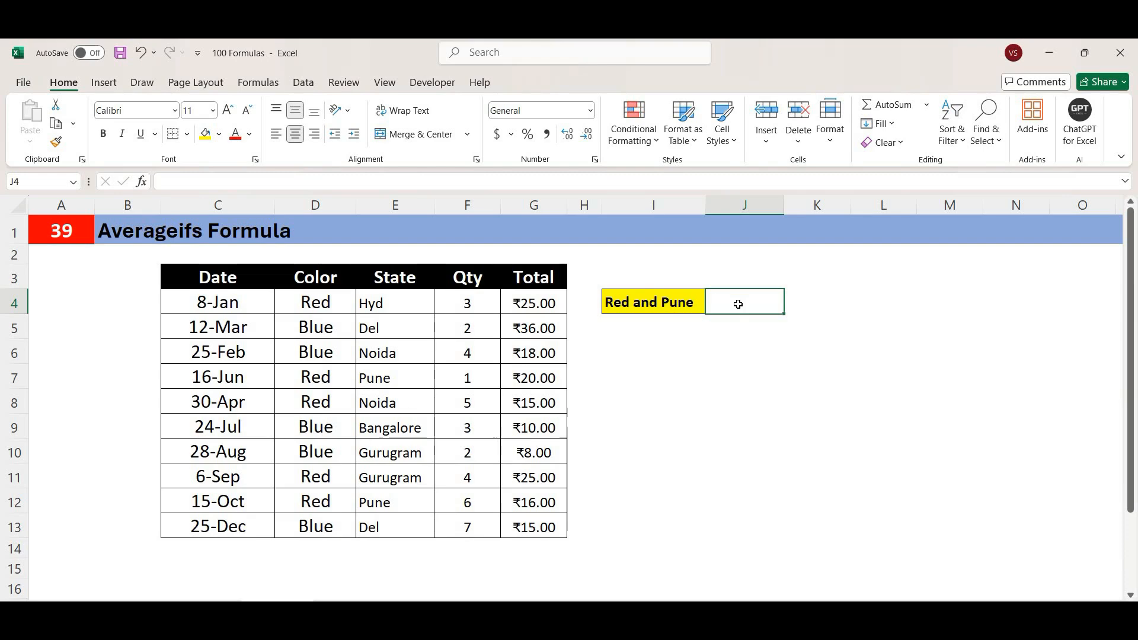
text(=averag)
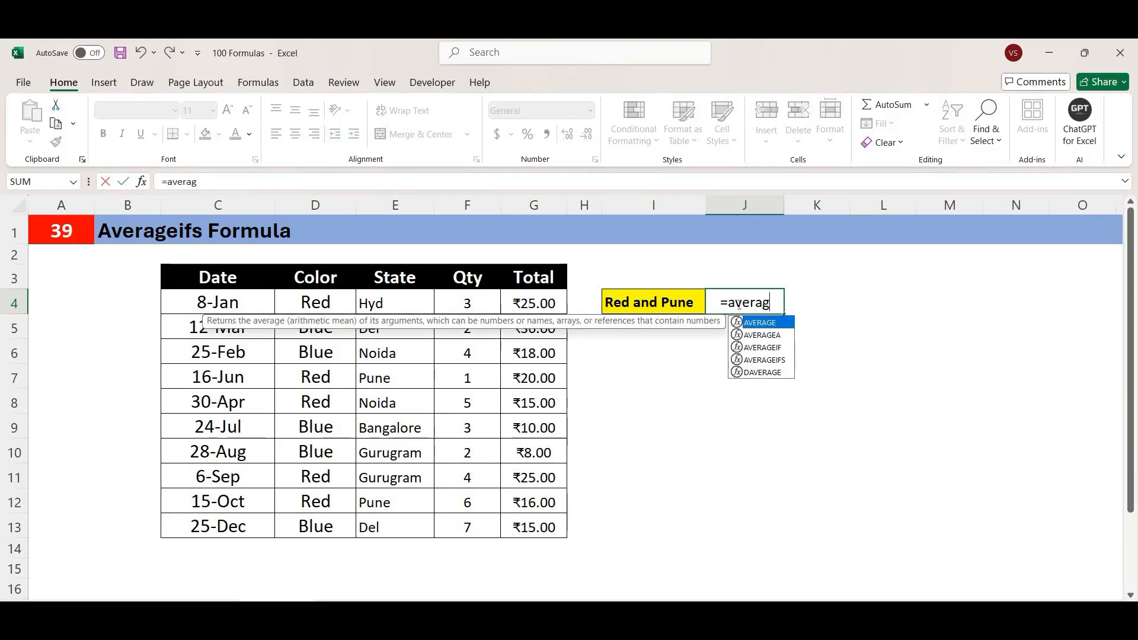
key(Down)
key(Down)
key(Down)
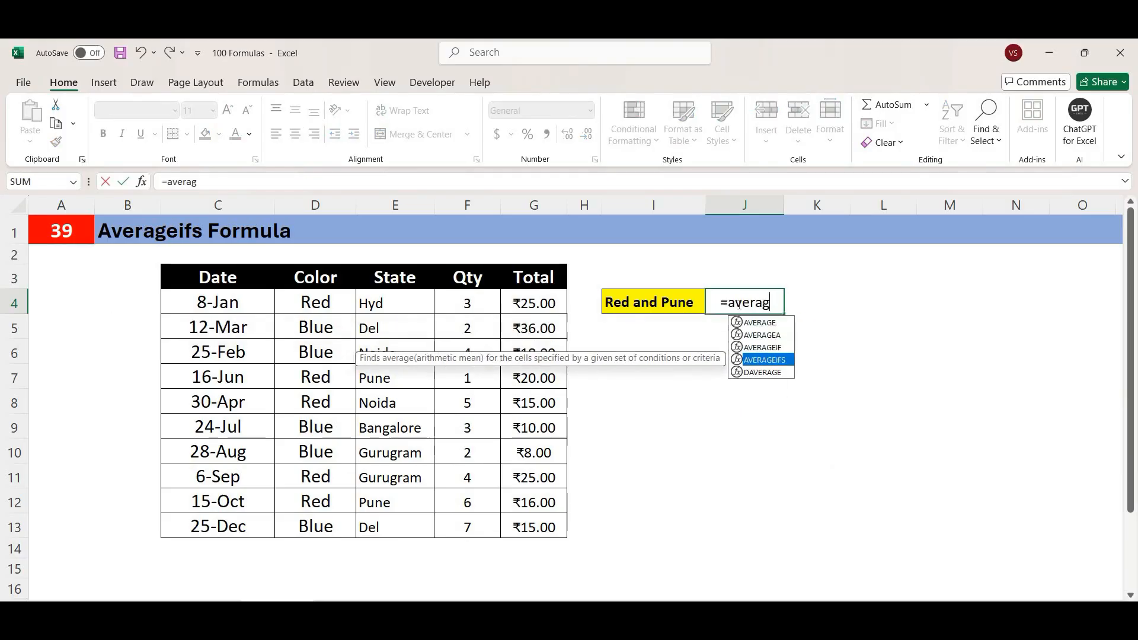
key(Tab)
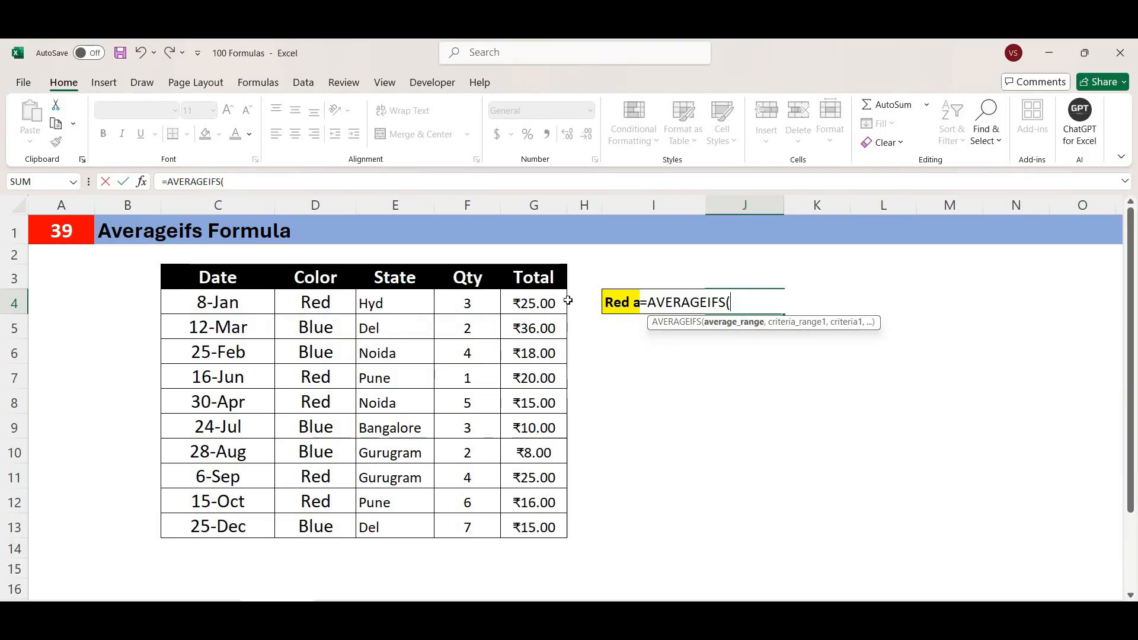
drag(553, 302, 548, 528)
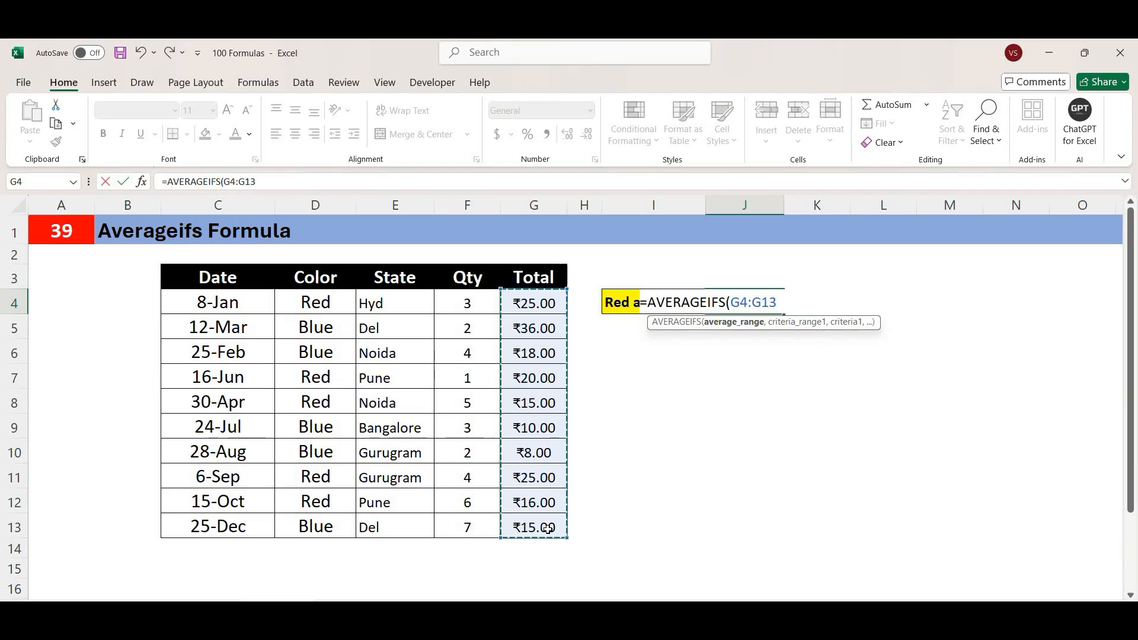
text(,)
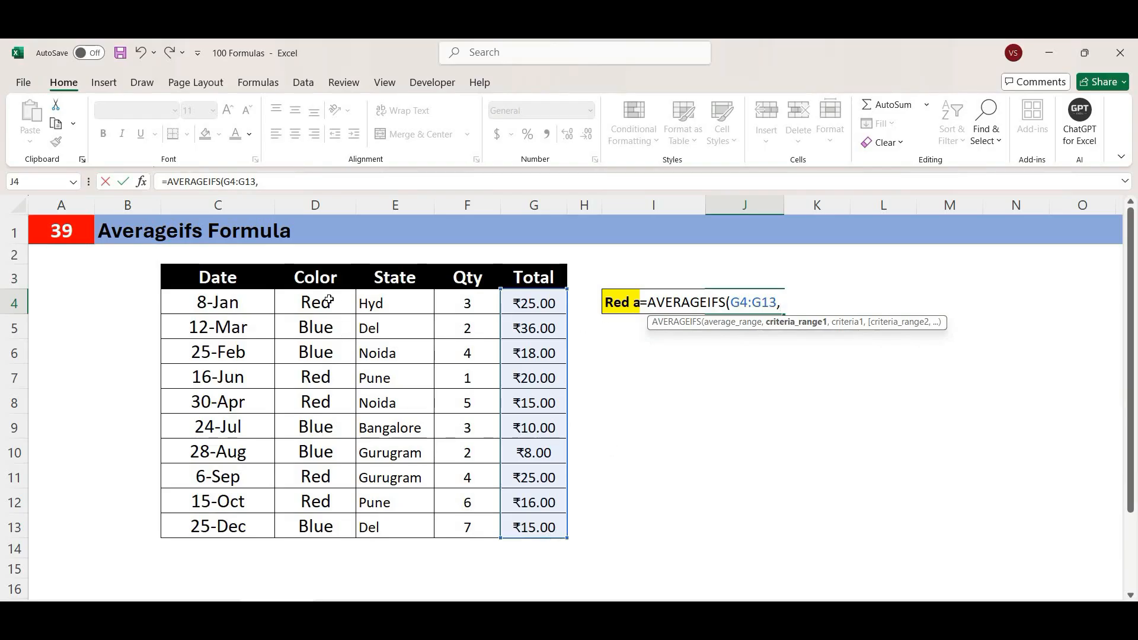
Step: Complete the AVERAGEIFS formula with the criteria D4:D13 equal to "red" and E4:E13 equal to "Pune"
drag(328, 301, 329, 531)
text(,)
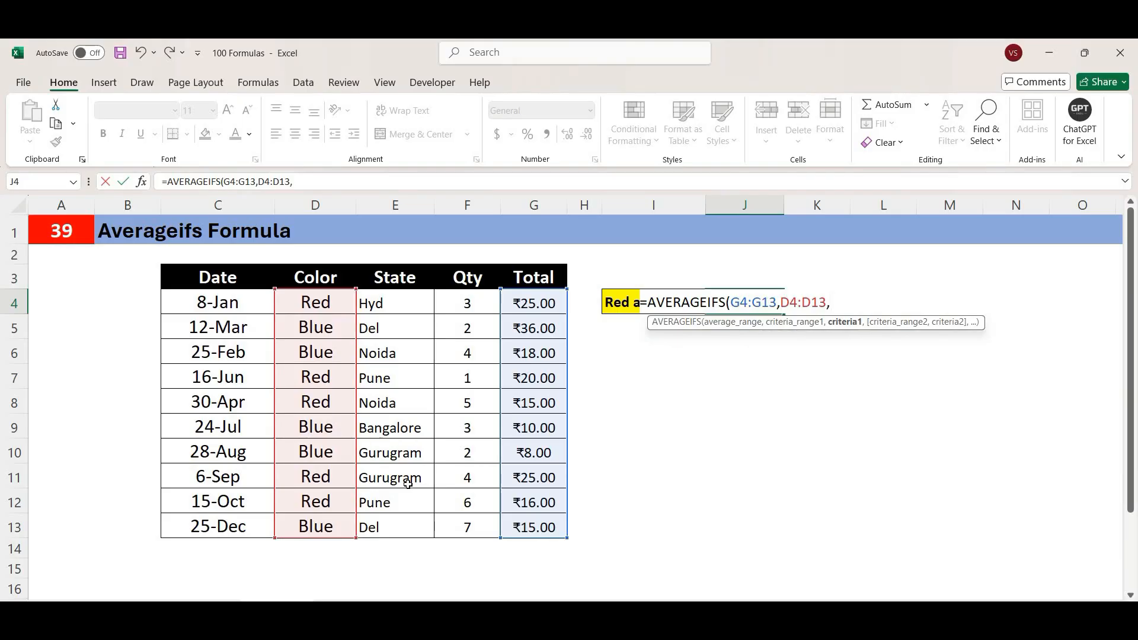
text("red")
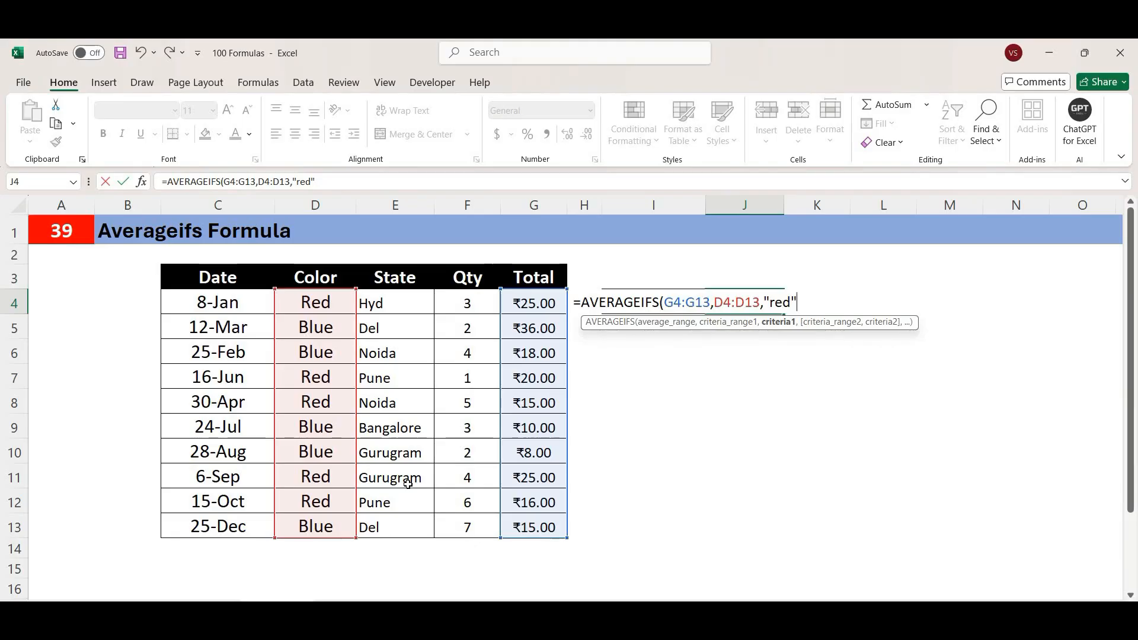
text(,)
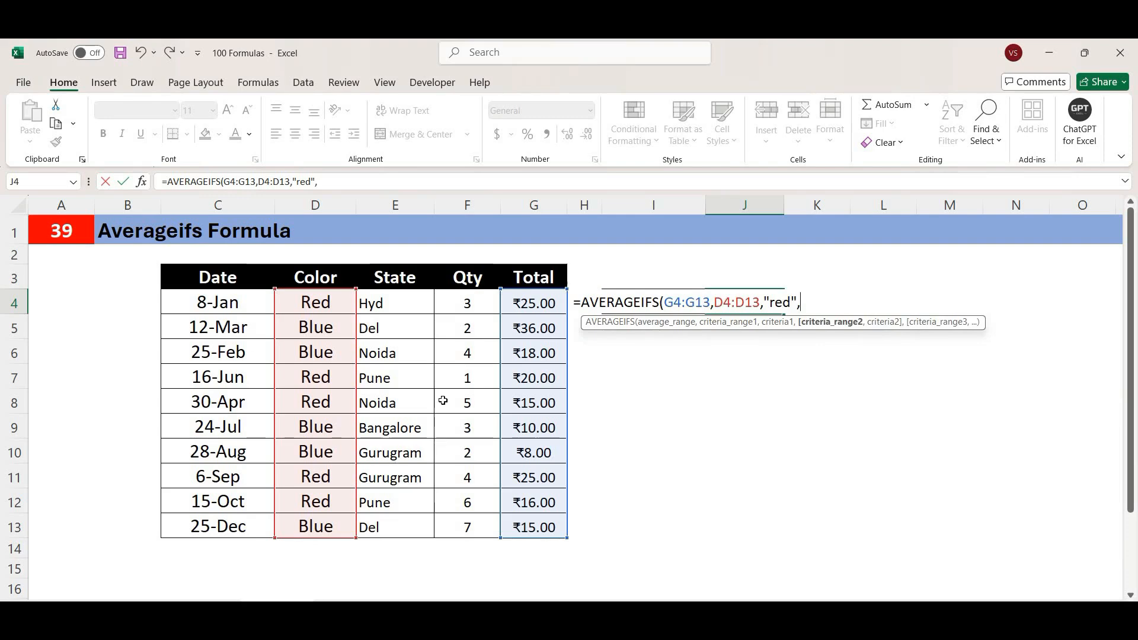
drag(403, 303, 405, 521)
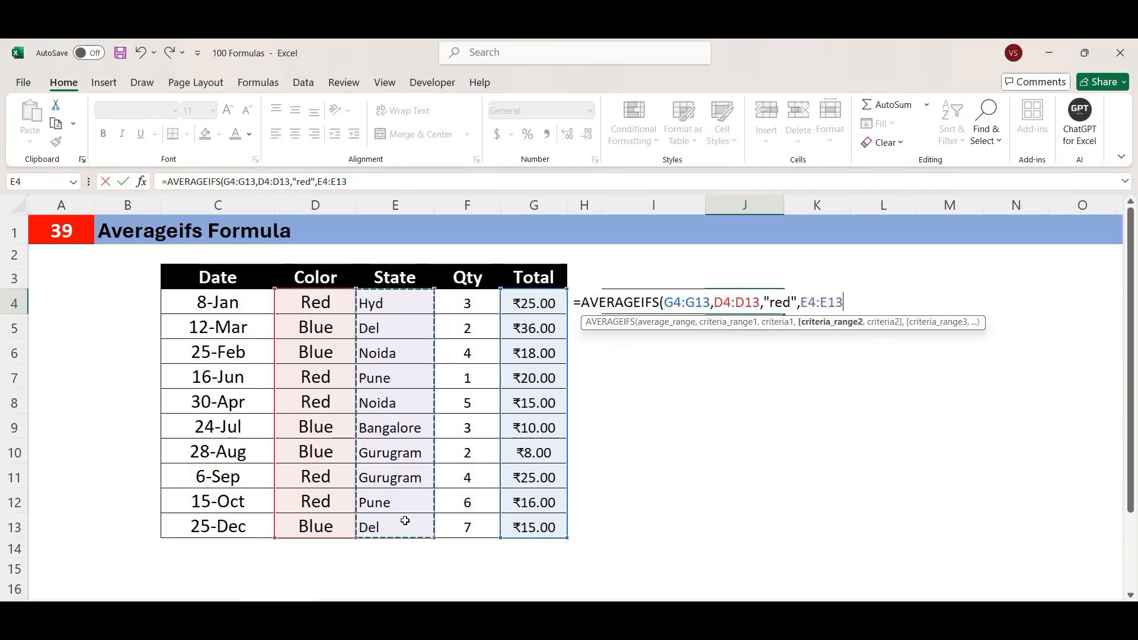
text(,"Pune")
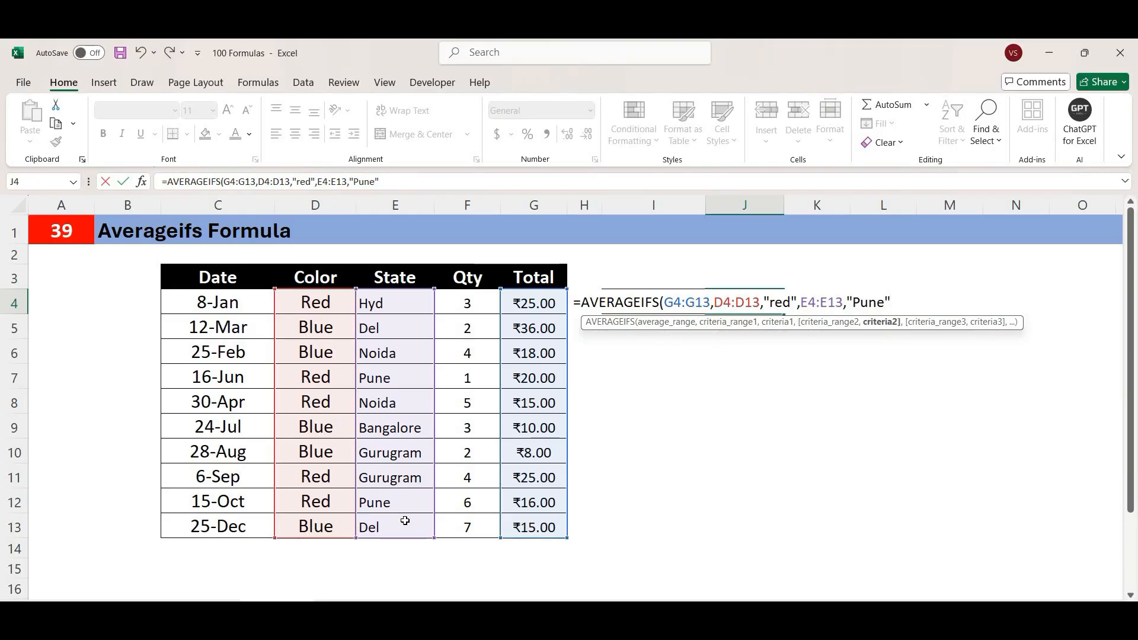
text())
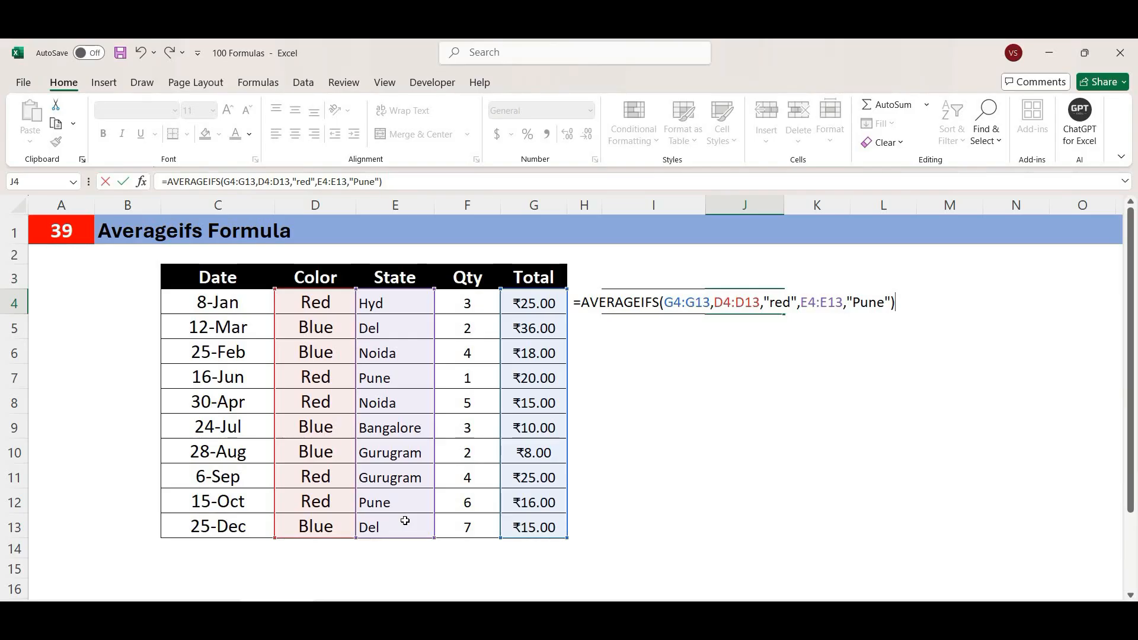
key(Return)
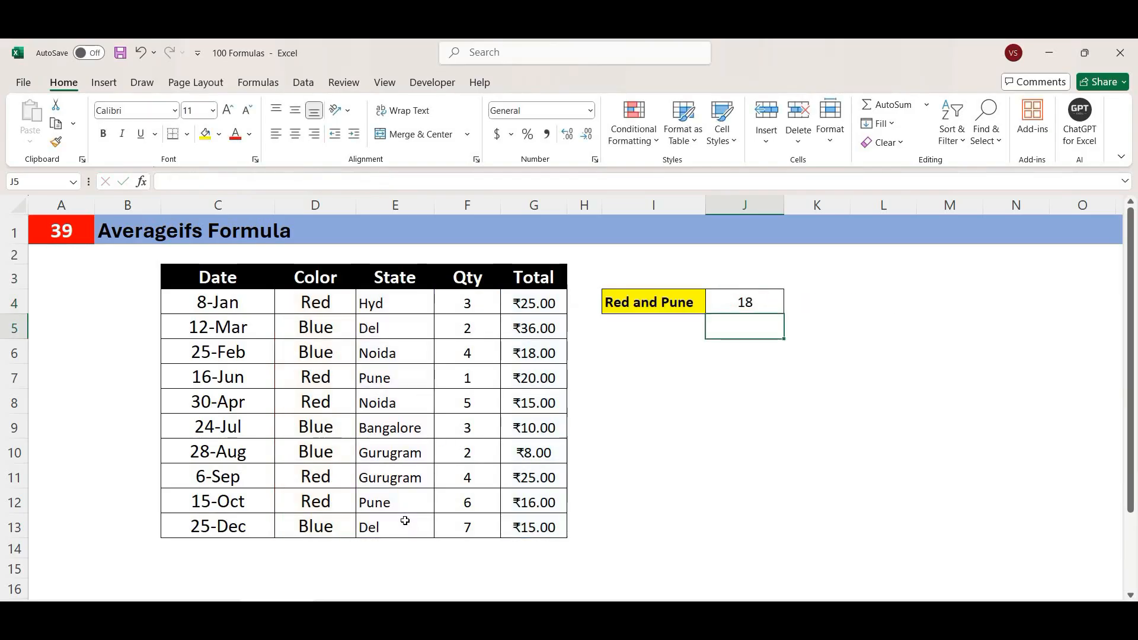
Step: Review the AVERAGEIFS formula in J4 and compare it with the two Red and Pune rows in the table
click(750, 301)
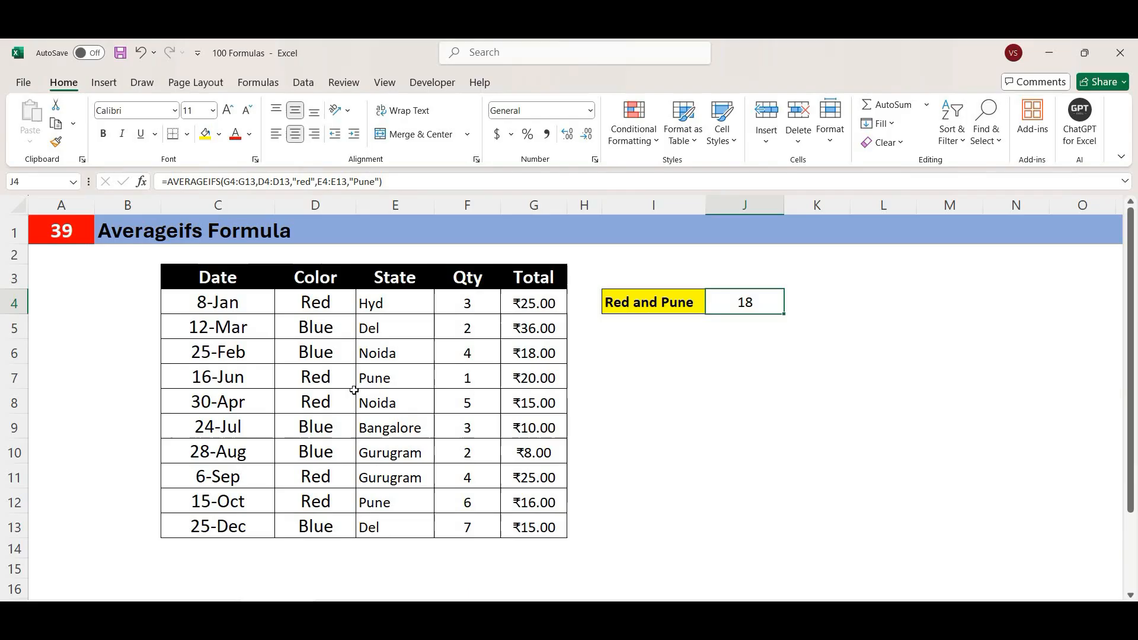
drag(302, 375, 526, 386)
drag(314, 504, 510, 501)
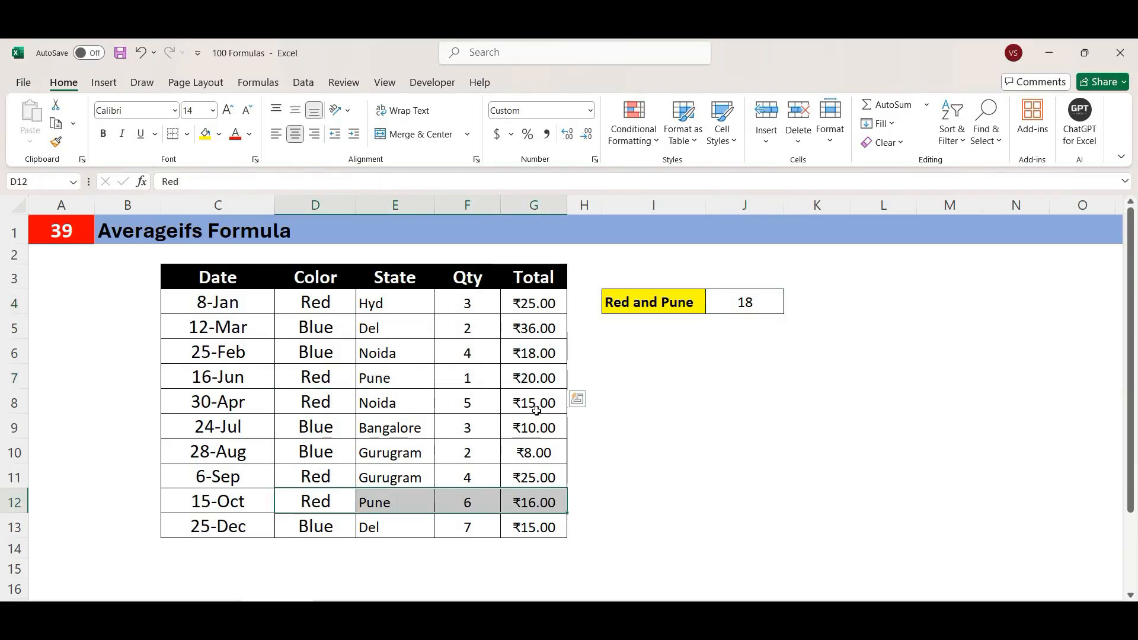
click(640, 503)
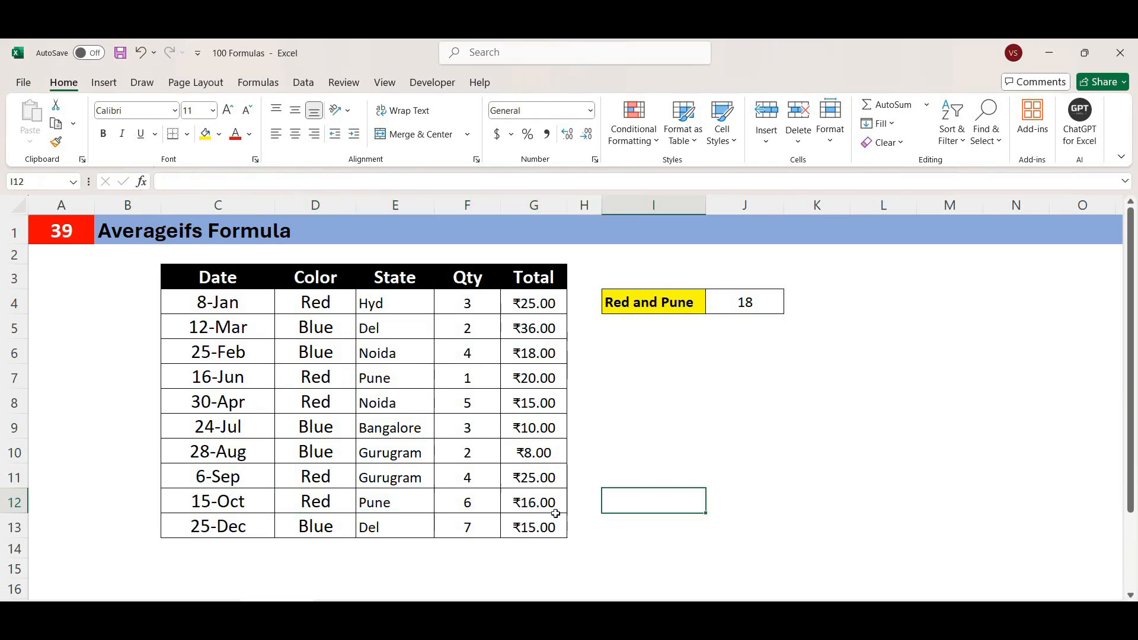
click(748, 303)
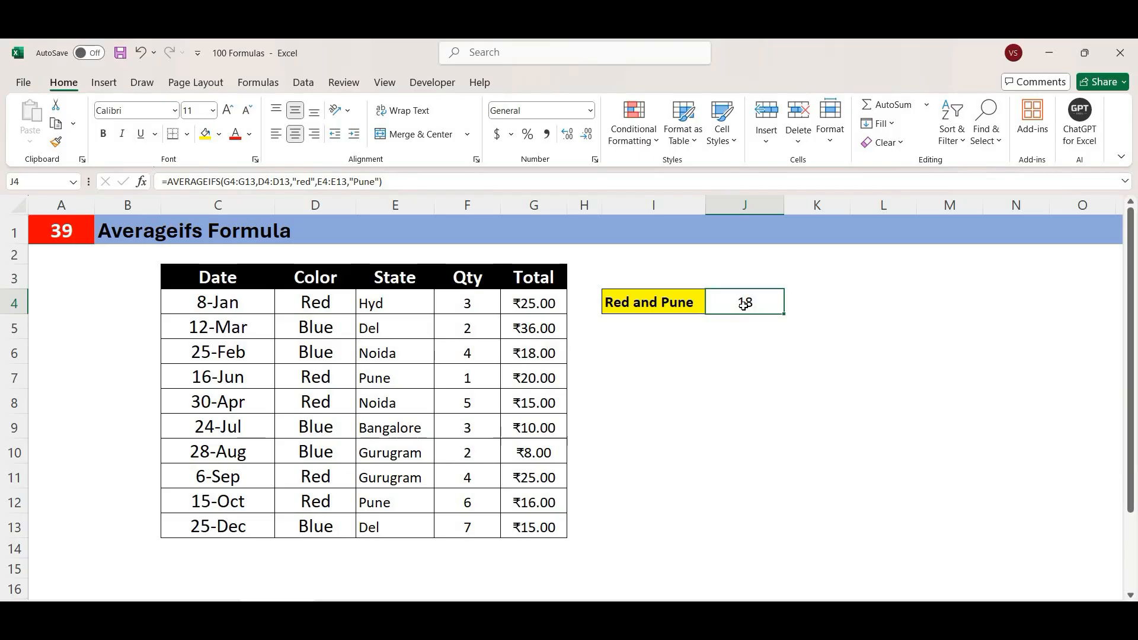
Step: On the Minifs Formula sheet, start a MINIFS formula in H5 with the scores E4:E13 as the minimum range
click(213, 609)
click(465, 485)
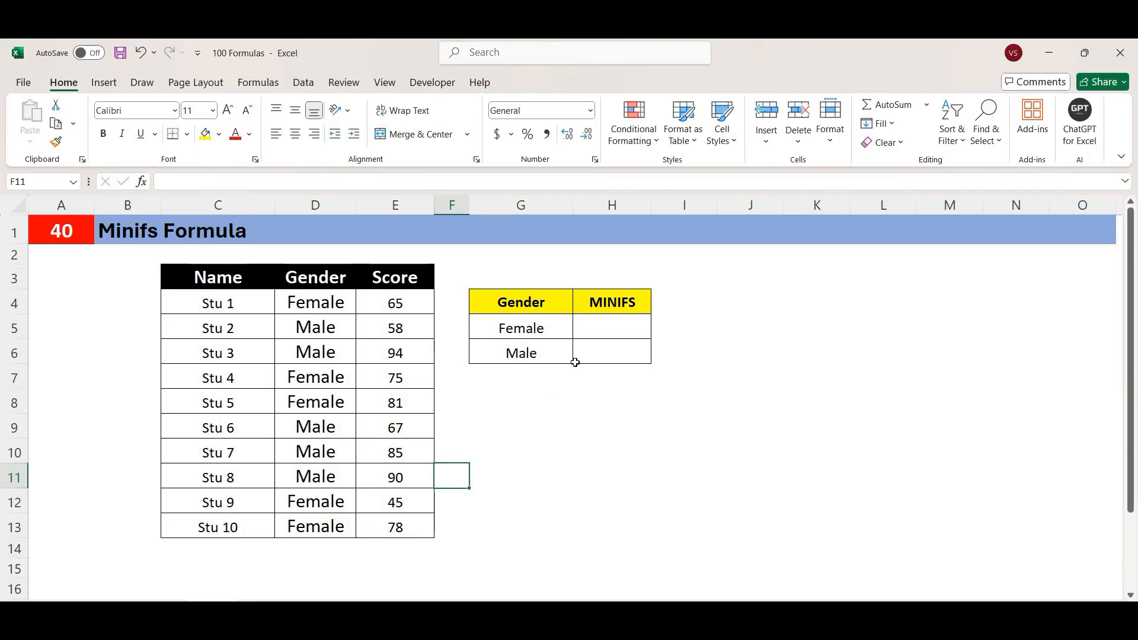
click(606, 327)
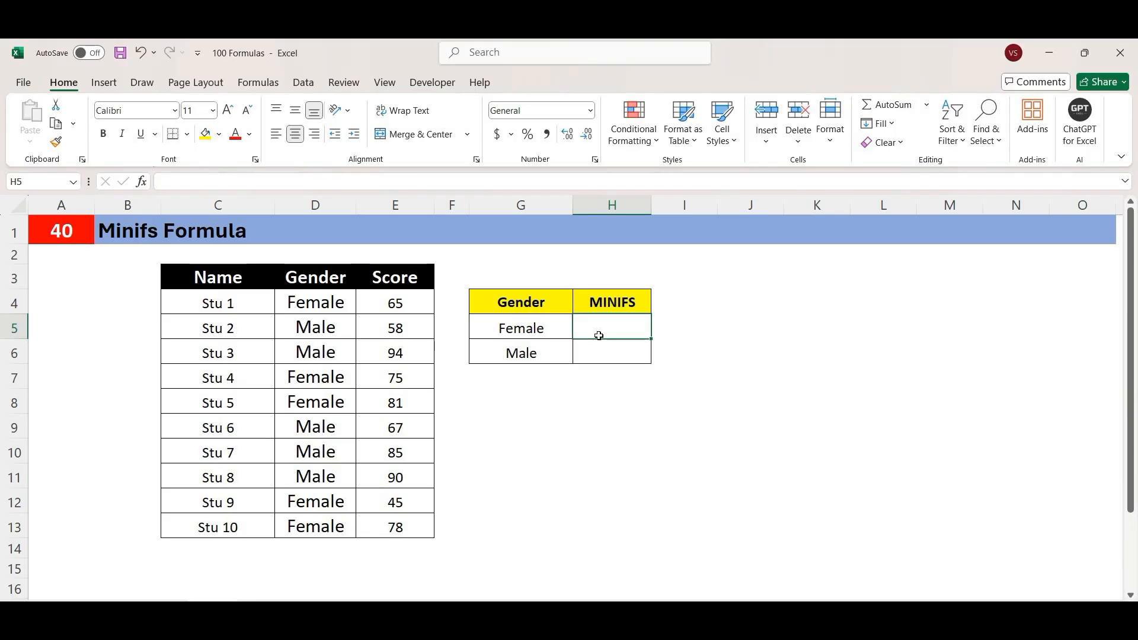
text(=mini)
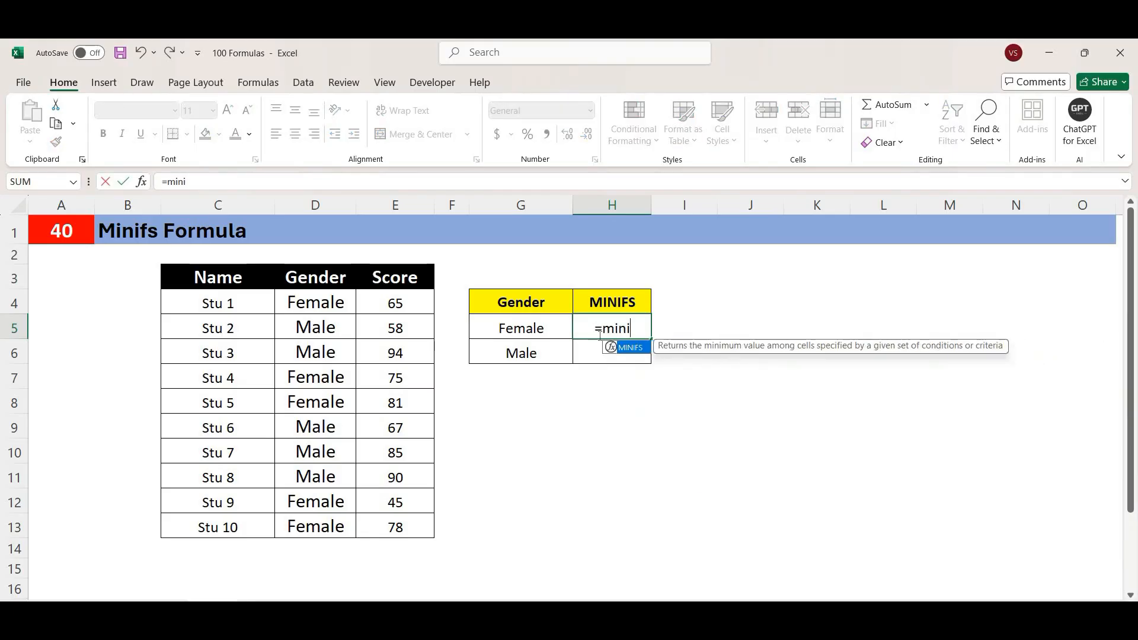
key(Tab)
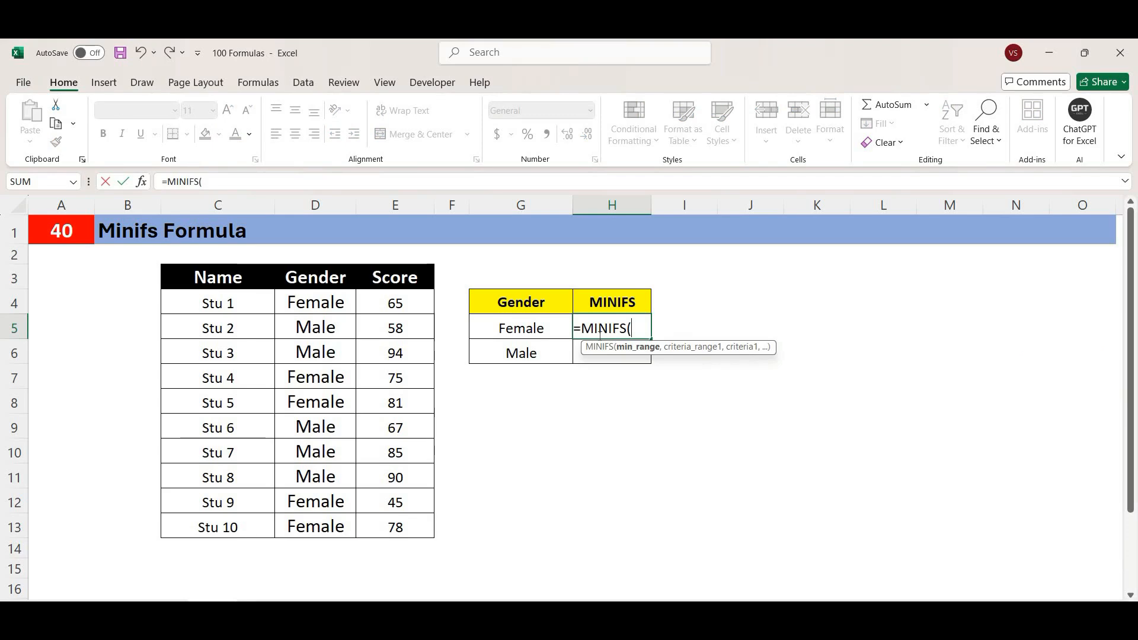
drag(399, 303, 400, 528)
text(,)
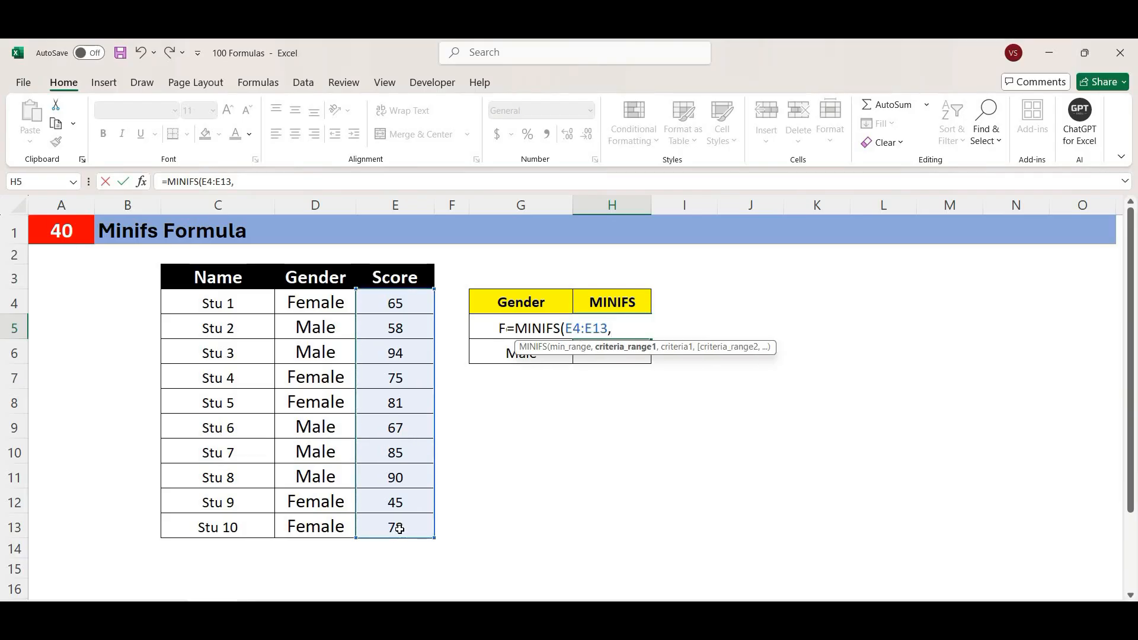
Step: Complete the MINIFS formula in H5 with the criteria range D4:D13 equal to "Female"
drag(318, 303, 315, 538)
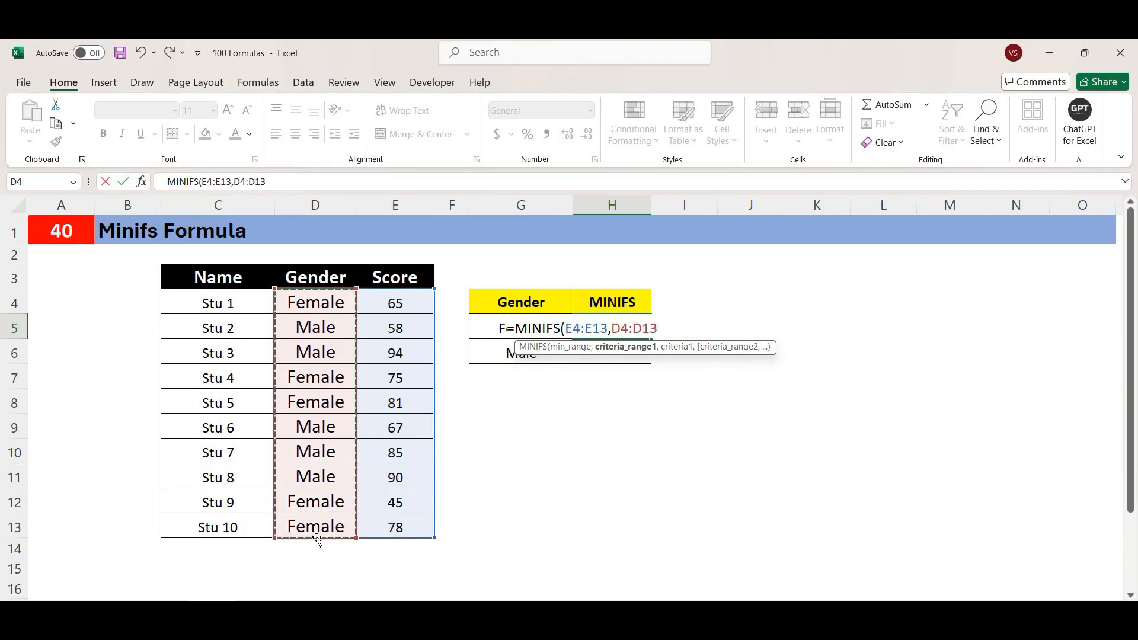
text(,)
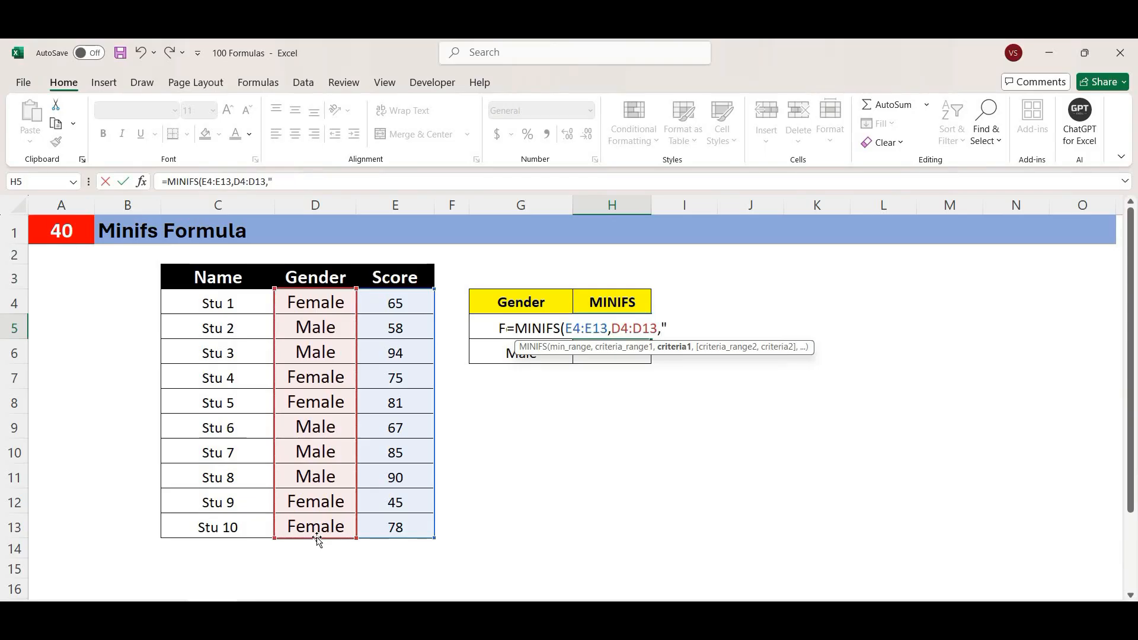
text("Feale)
key(BackSpace)
key(BackSpace)
key(BackSpace)
text(male)
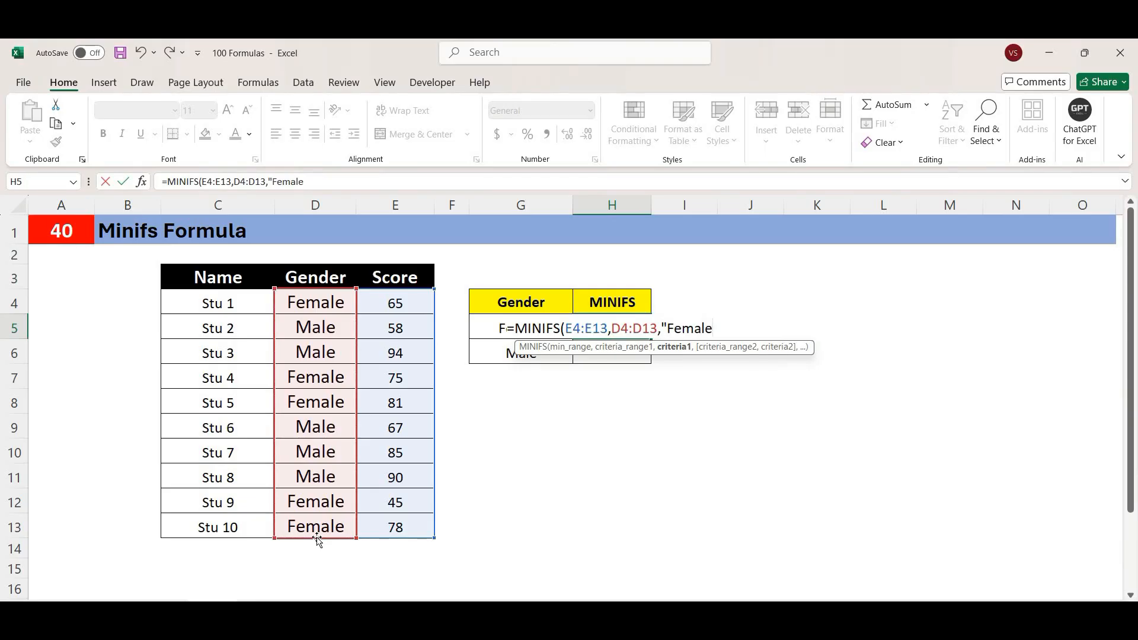
text("))
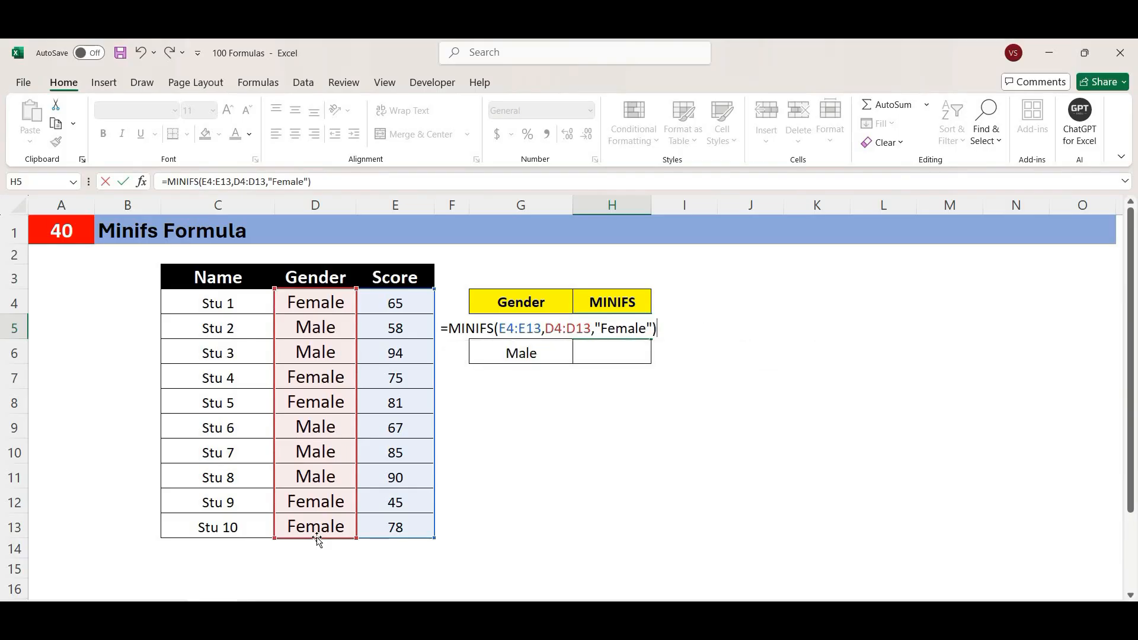
key(Return)
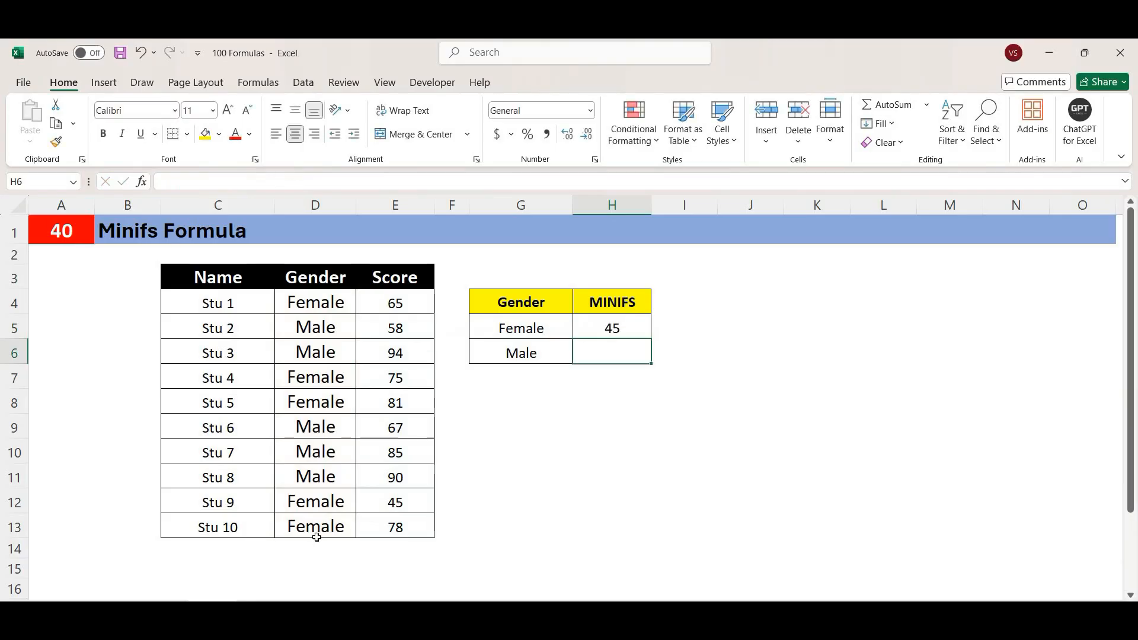
Step: Review the MINIFS formula in H5 and compare it with the scores of the Female rows in the table
click(611, 326)
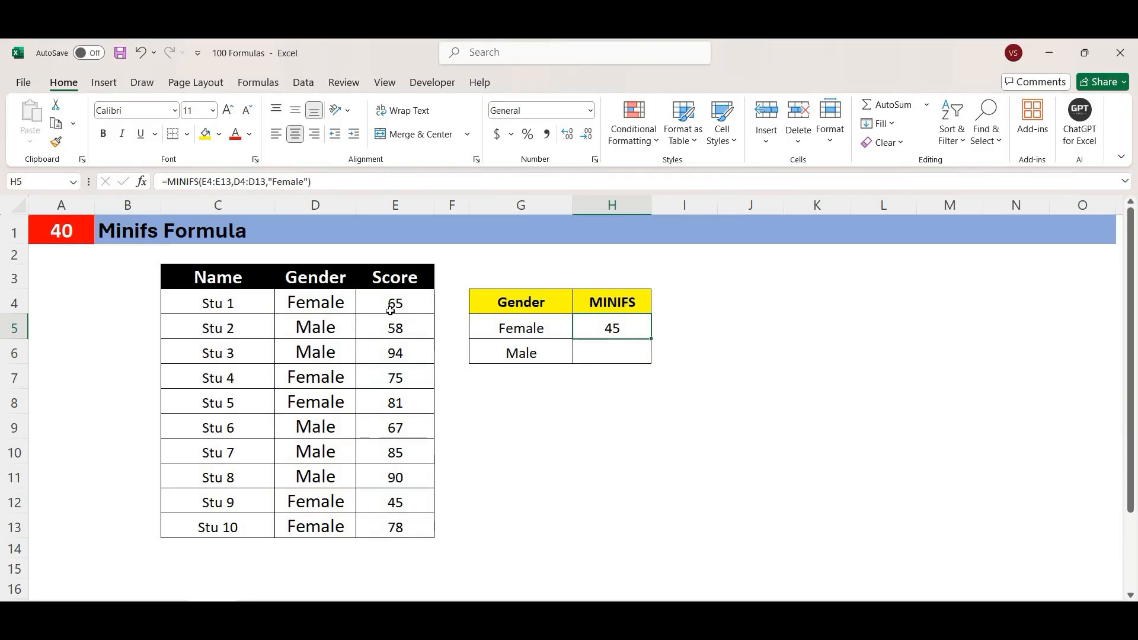
click(328, 304)
click(405, 303)
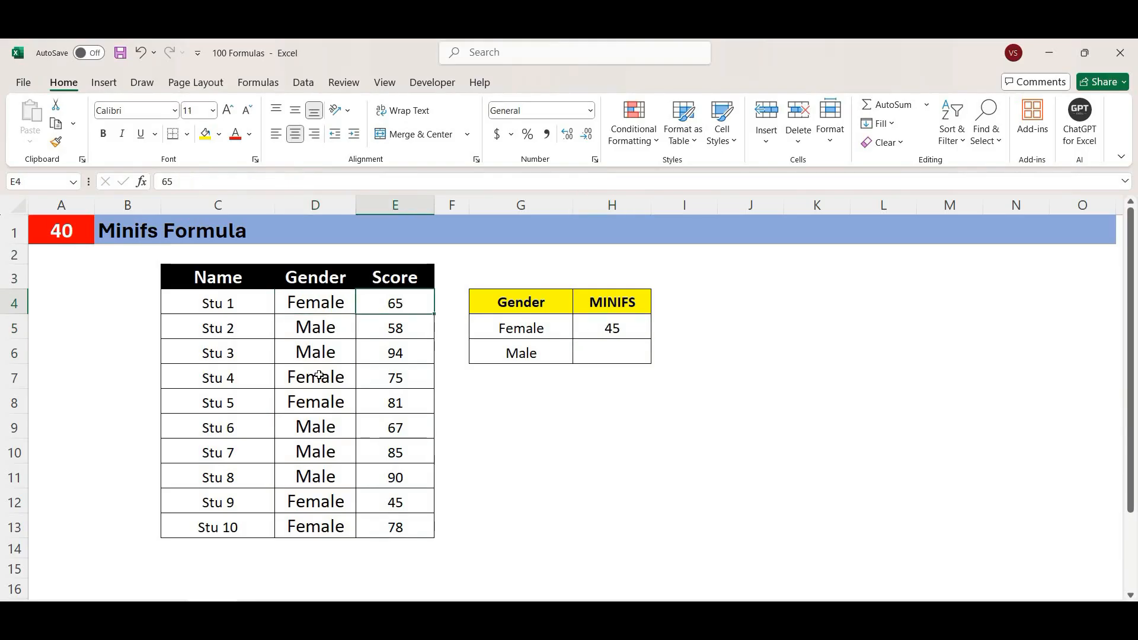
click(319, 375)
click(388, 375)
click(410, 410)
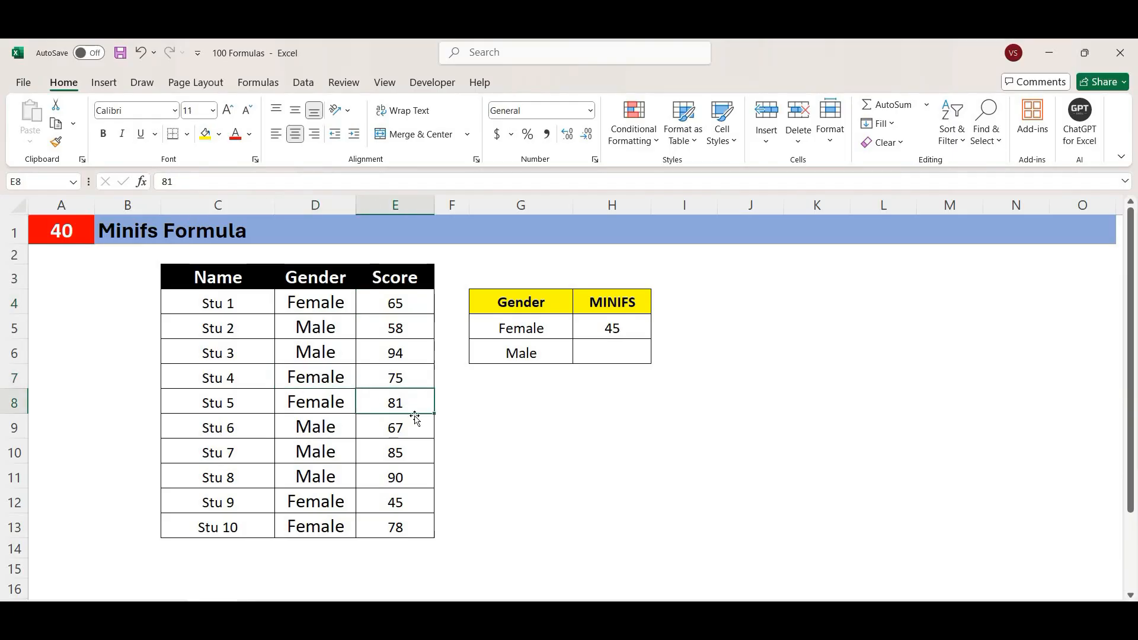
click(396, 504)
click(390, 528)
click(417, 501)
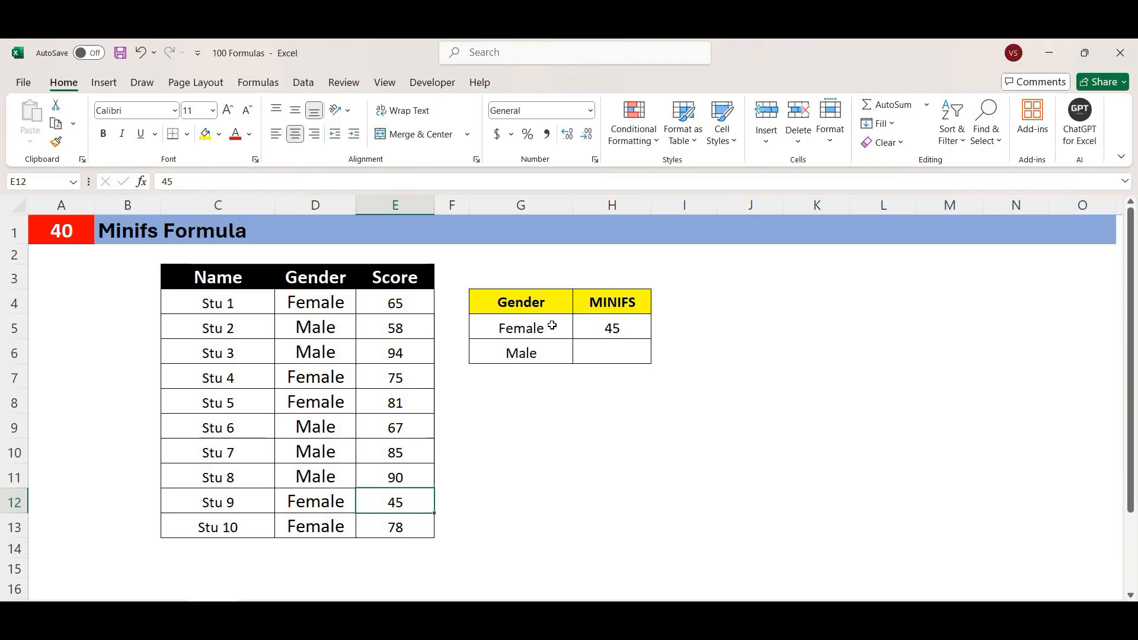
click(617, 329)
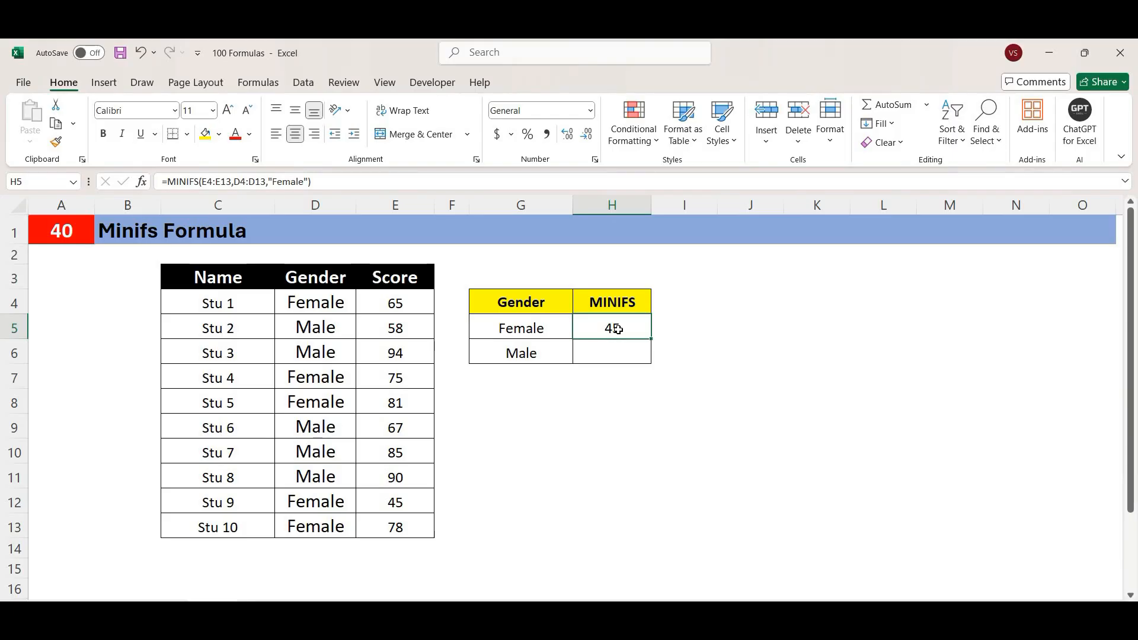
Step: Enter a MINIFS formula in H6 for the lowest score in E4:E13 where D4:D13 equals "Male"
key(Down)
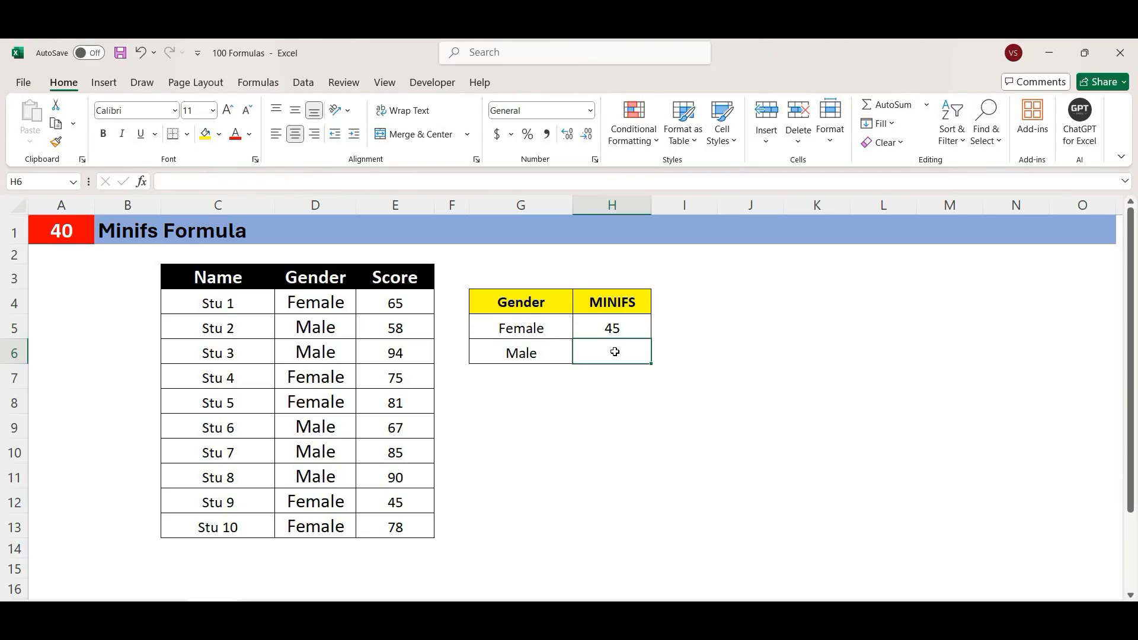
text(=mini)
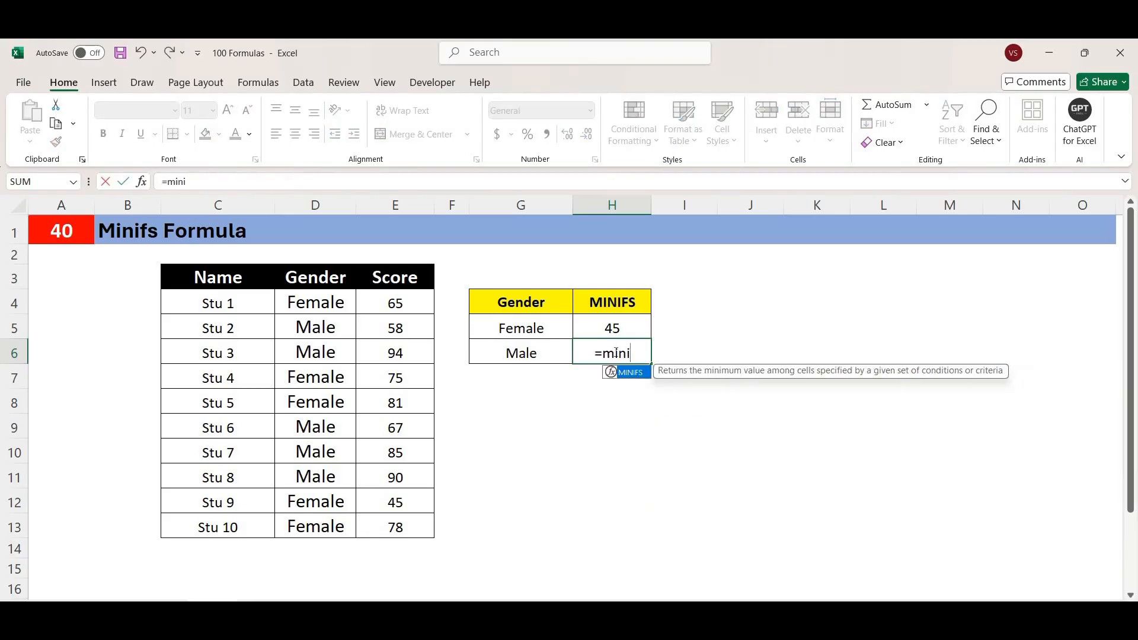
key(Tab)
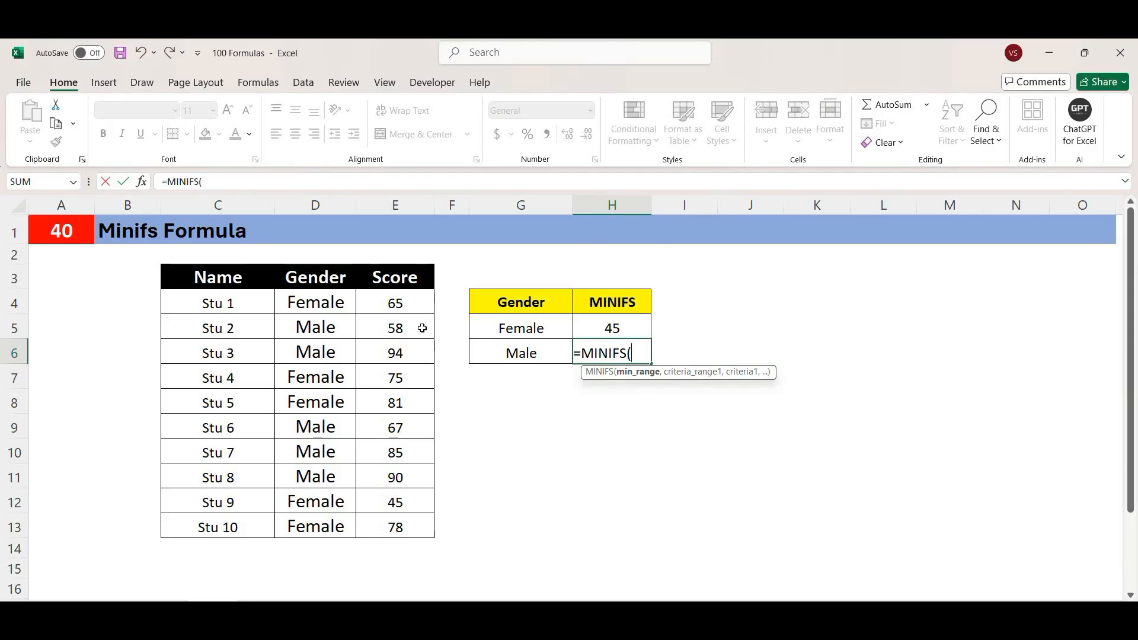
drag(417, 304, 415, 529)
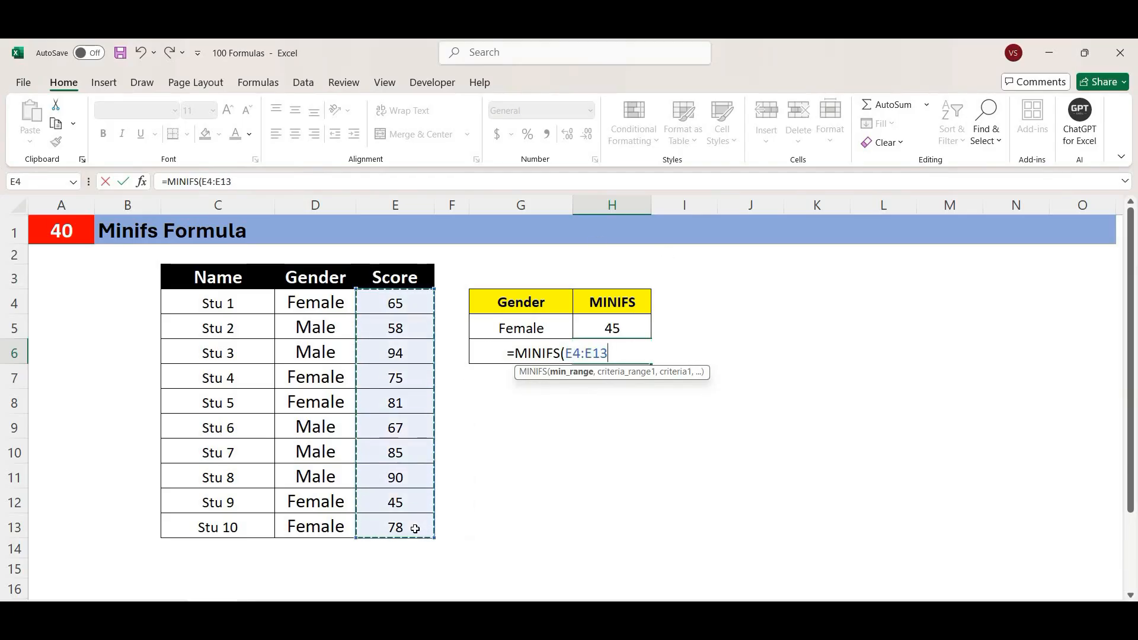
text(,)
drag(324, 299, 328, 524)
text(,)
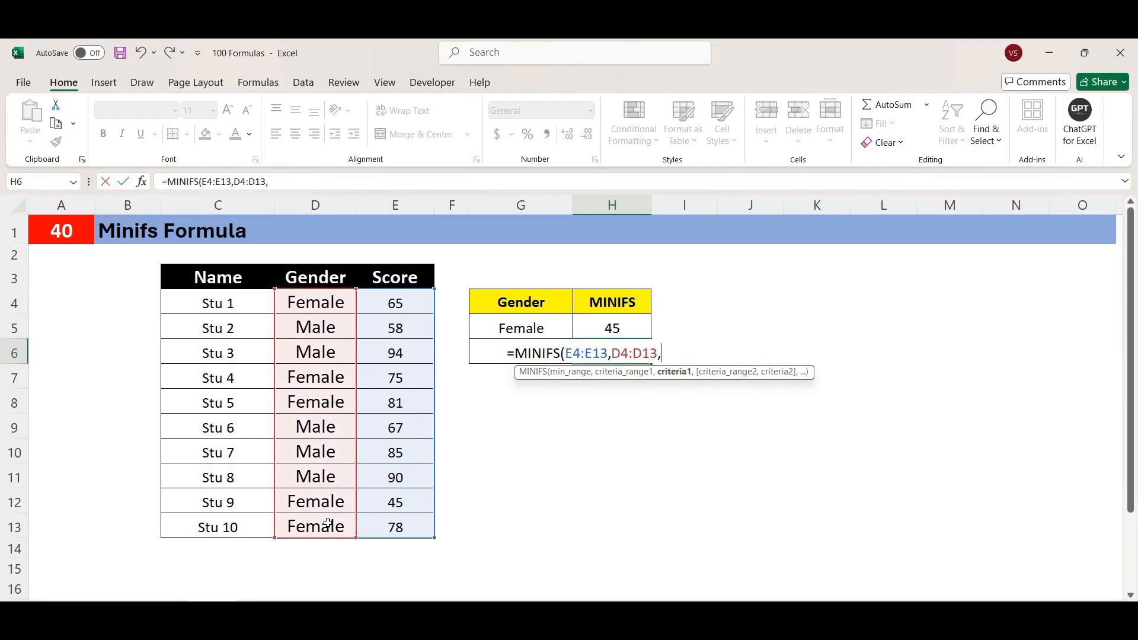
text("Male)
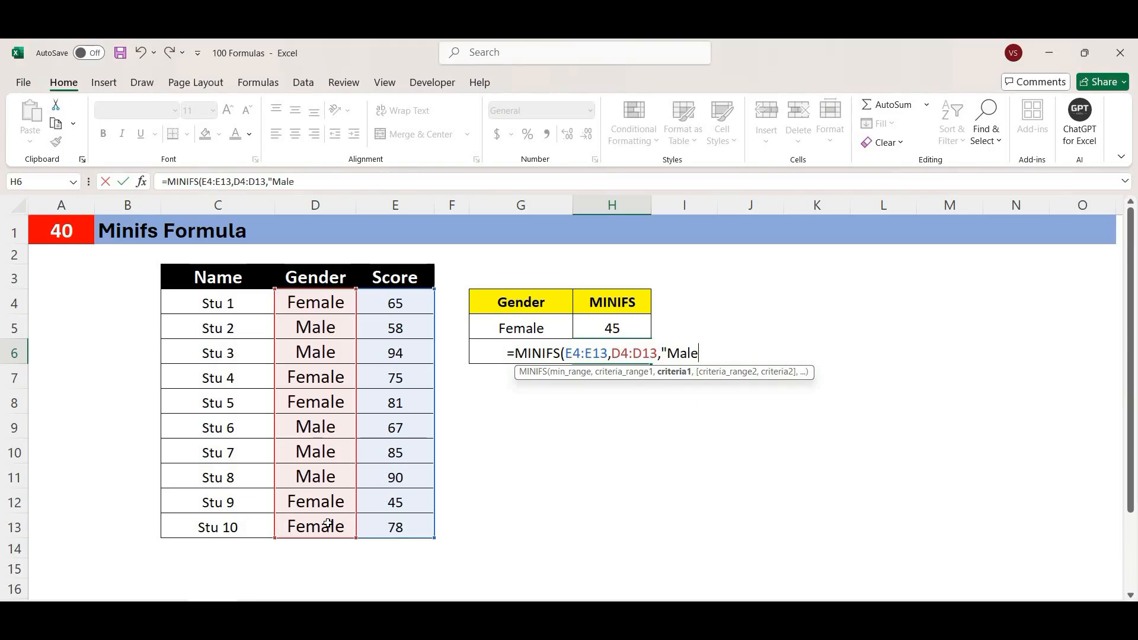
text("))
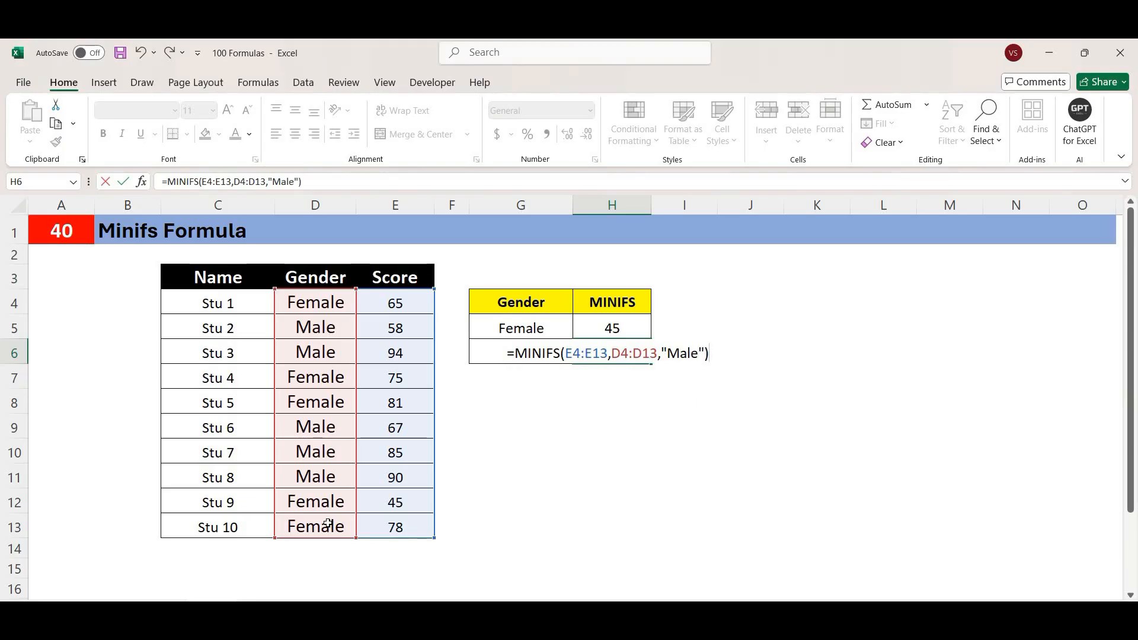
key(Return)
click(627, 356)
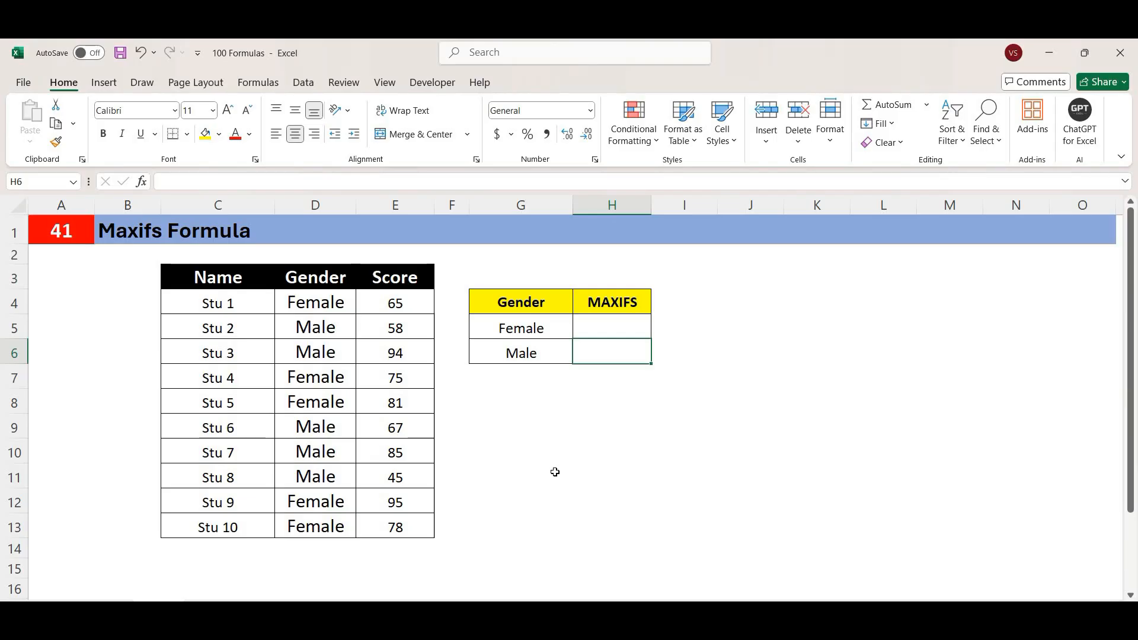
Step: On the Maxifs Formula sheet, enter =MAXIFS(E4:E13,D4:D13,"female") in H5 and check it against the Female scores
click(601, 324)
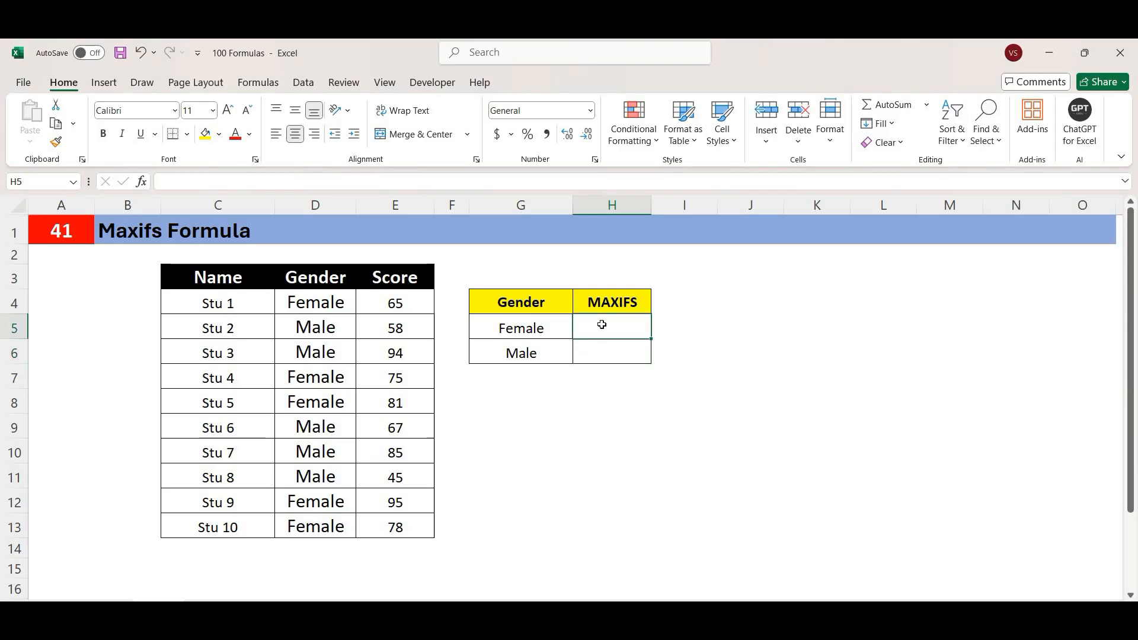
text(=)
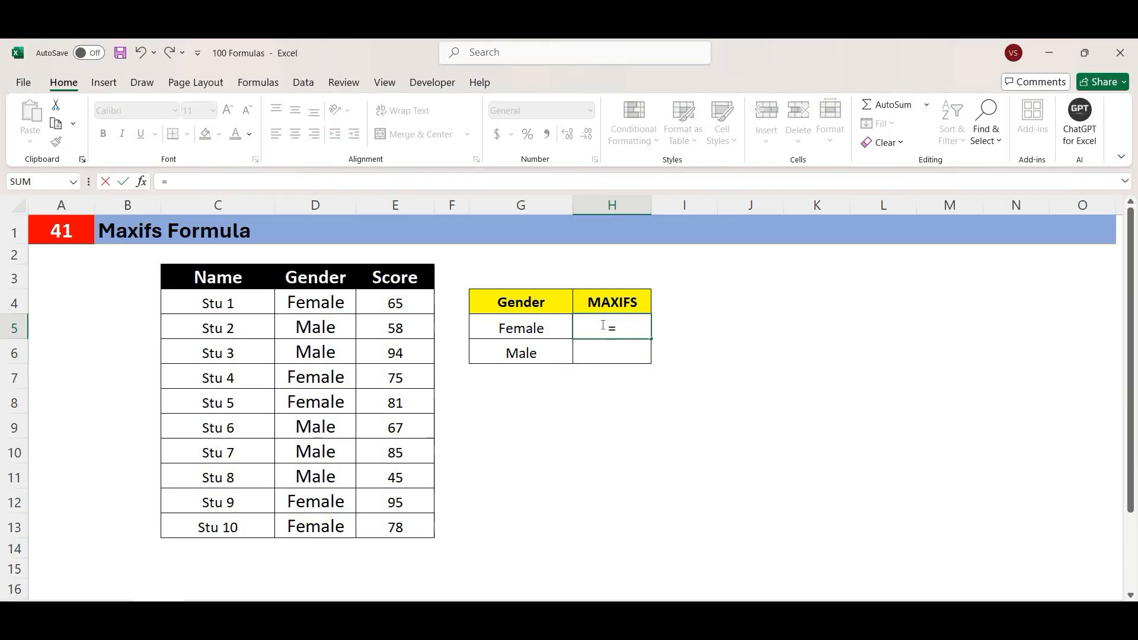
text(maxi)
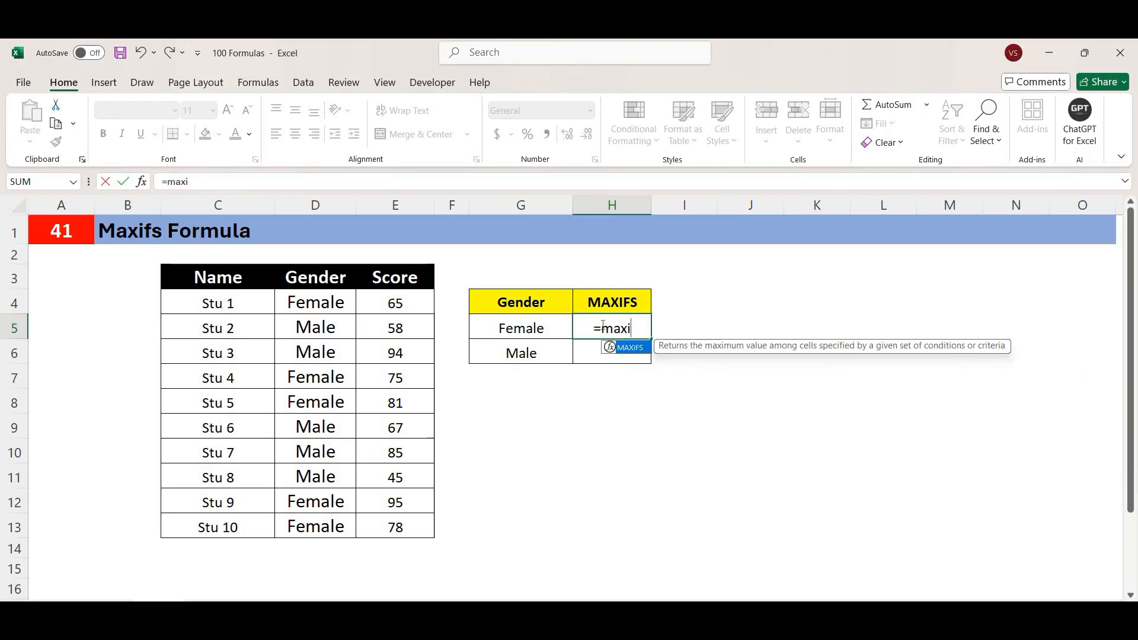
key(Tab)
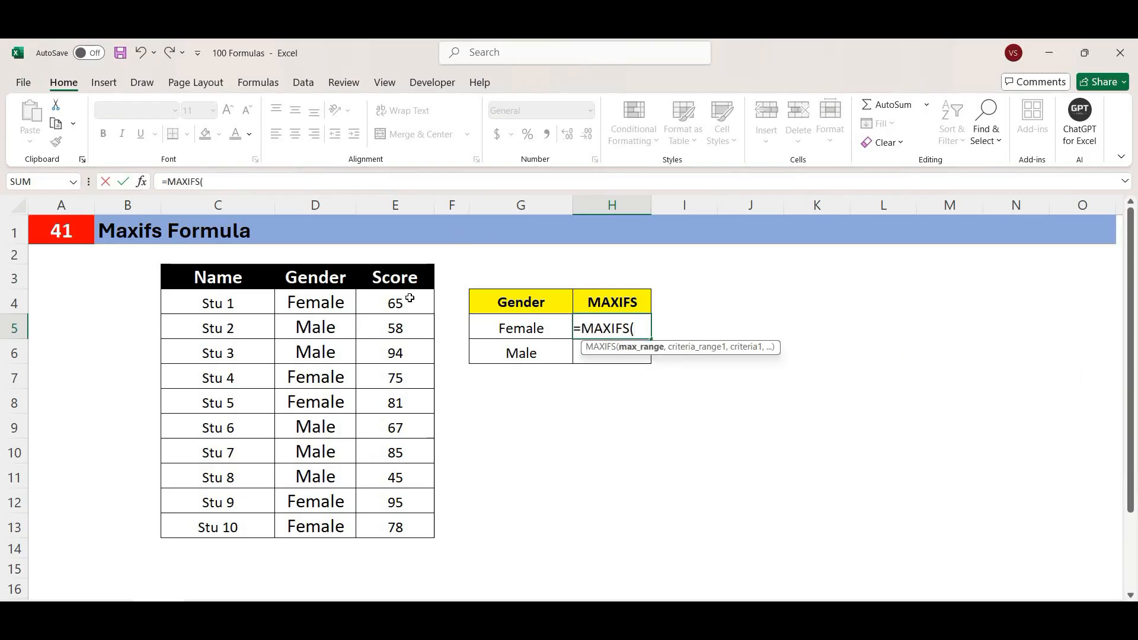
drag(409, 306, 402, 529)
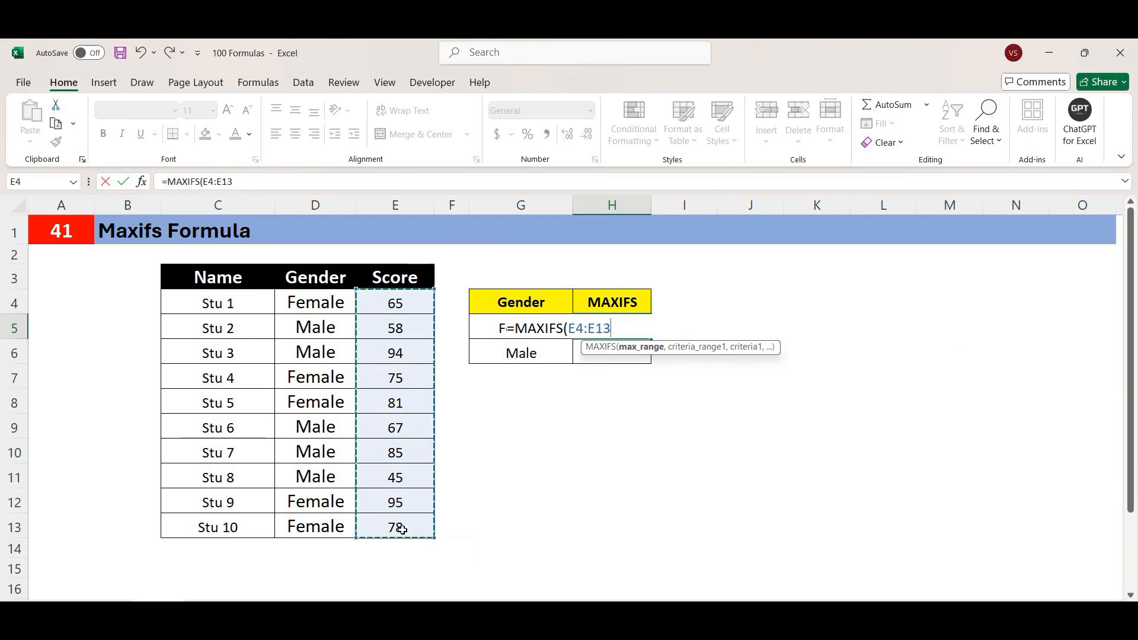
text(,)
drag(331, 306, 331, 526)
text(,)
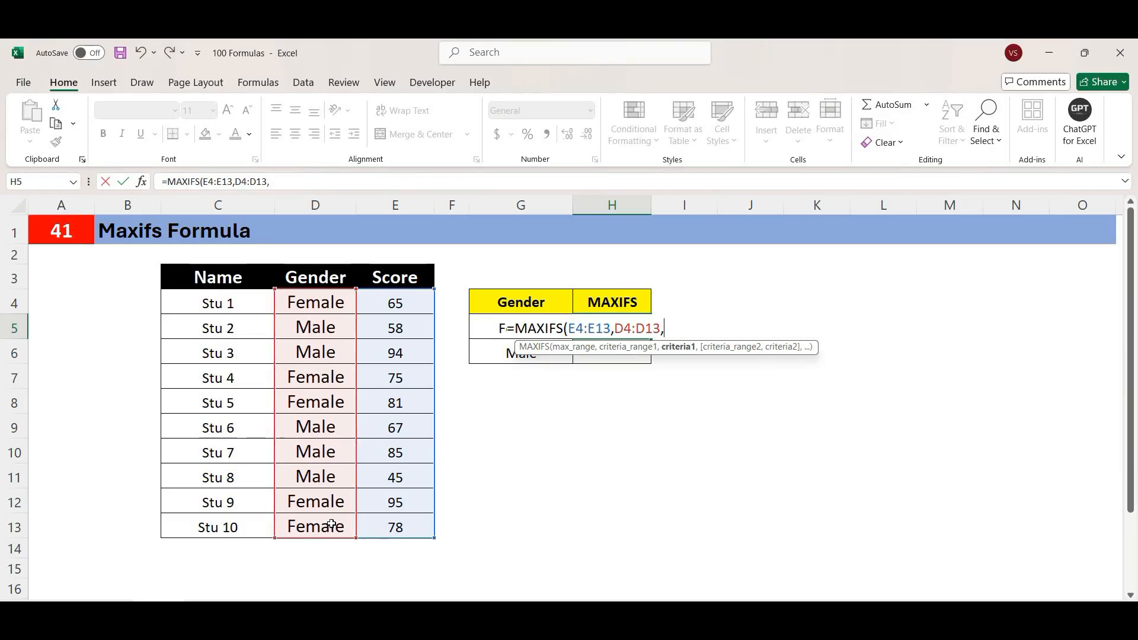
text("female"))
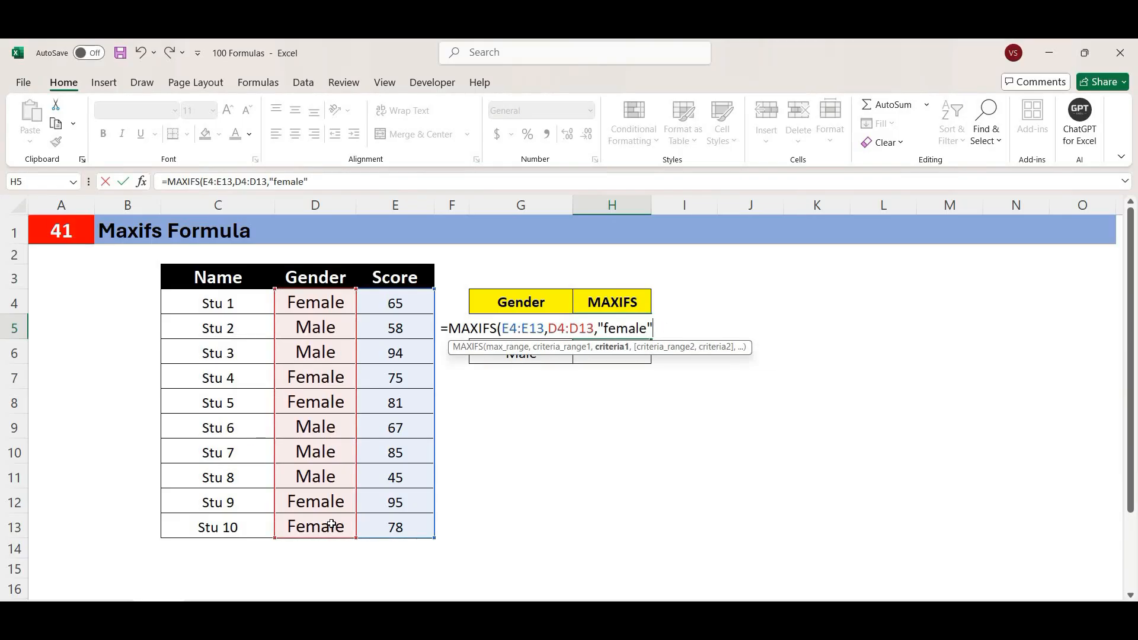
key(Return)
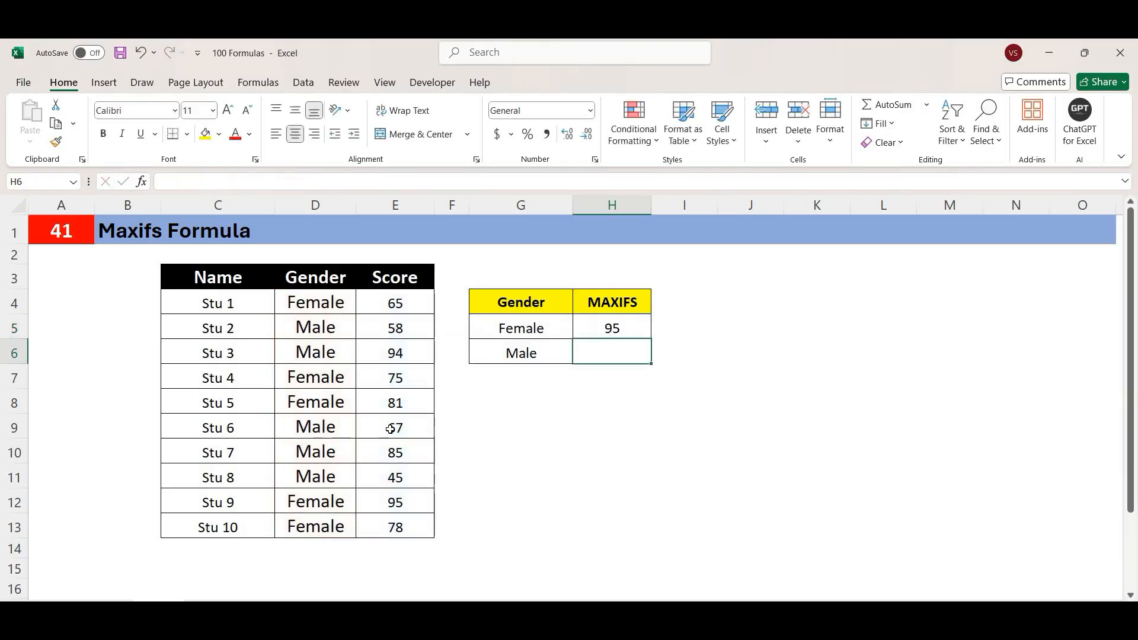
click(628, 325)
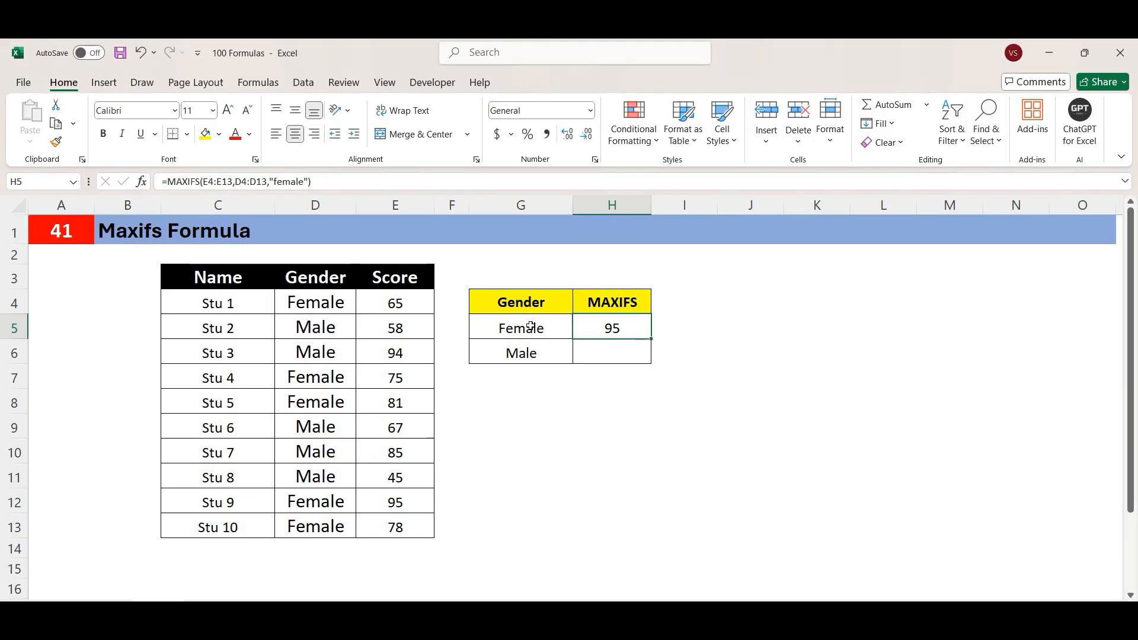
click(389, 501)
Step: Enter =MAXIFS(E4:E13,D4:D13,"Male") in H6 and check the result against the Male scores in the table
click(628, 348)
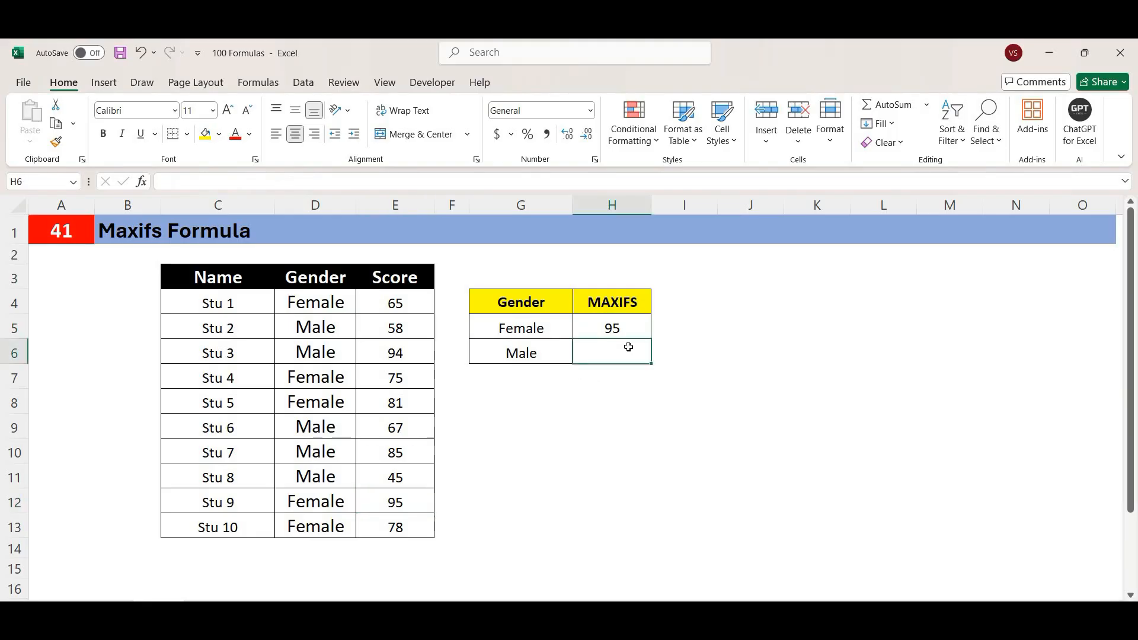
text(=max)
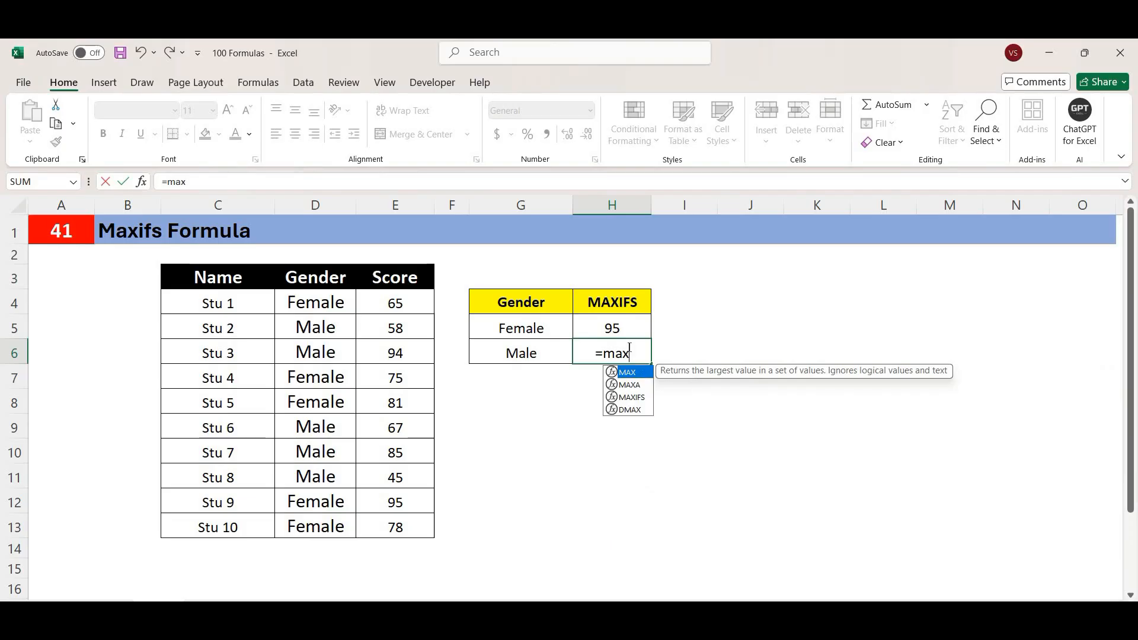
text(i)
key(Tab)
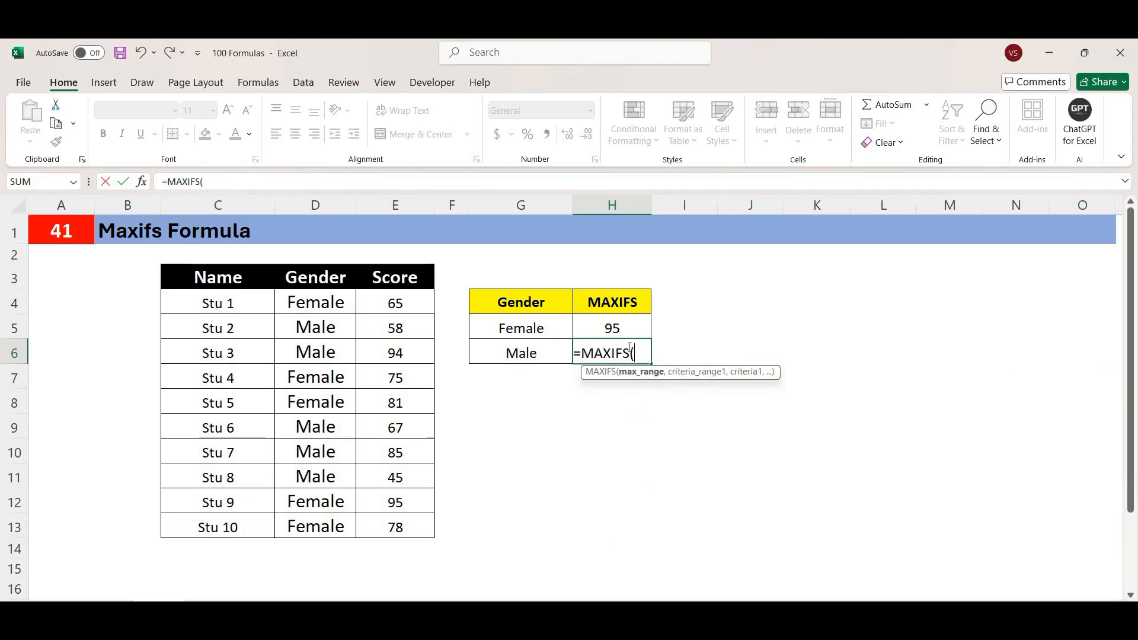
drag(421, 305, 399, 526)
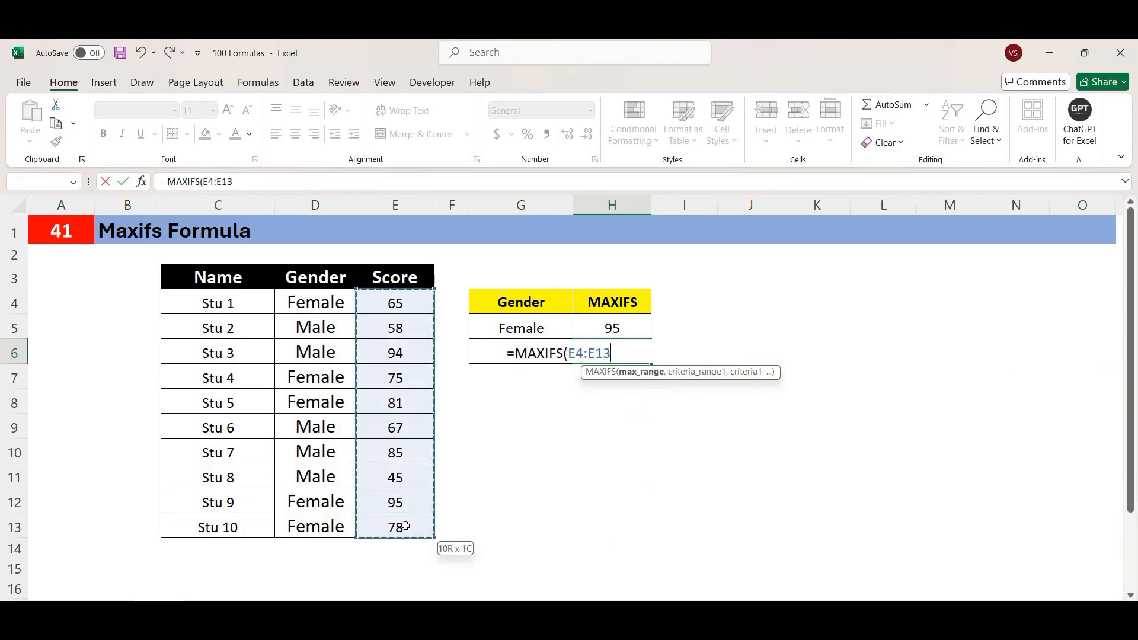
text(,)
drag(336, 308, 336, 525)
text(,)
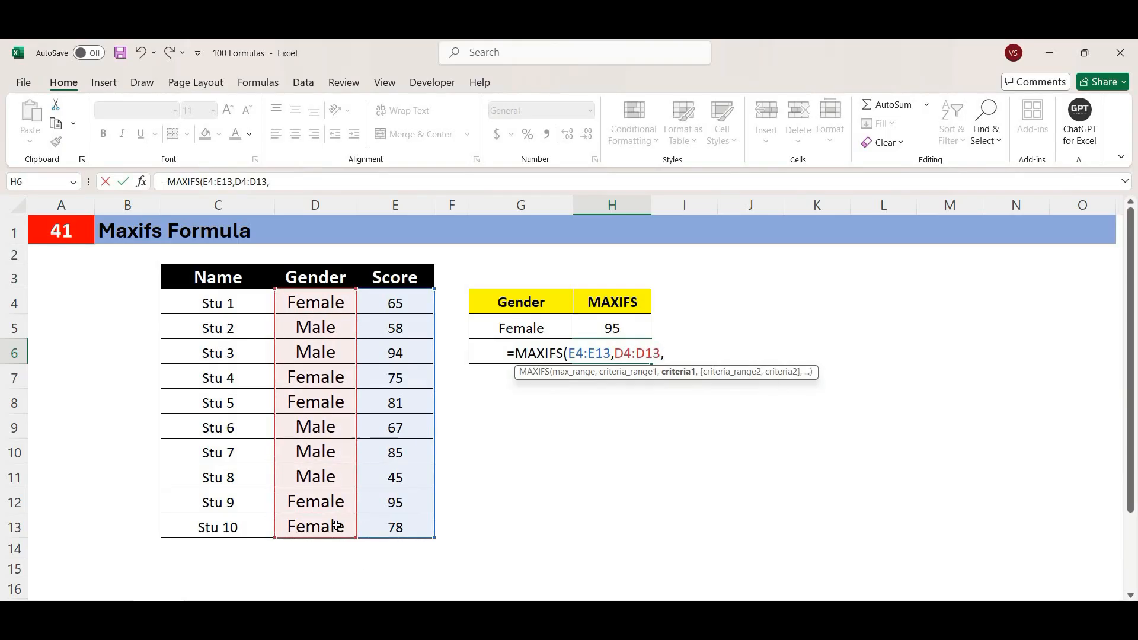
text("Male)
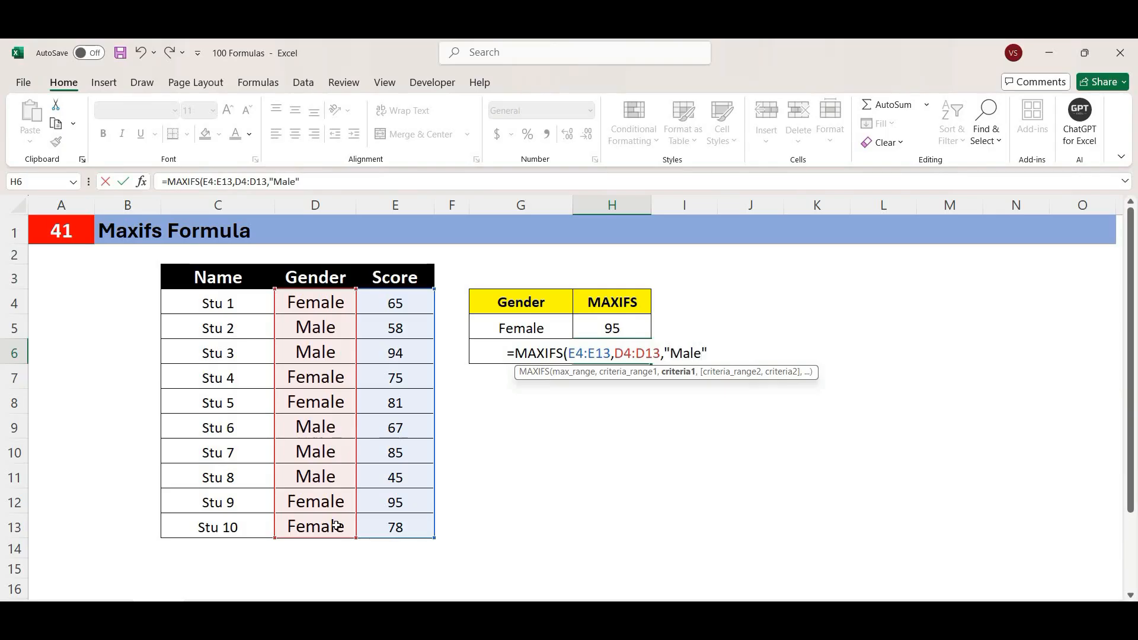
text("))
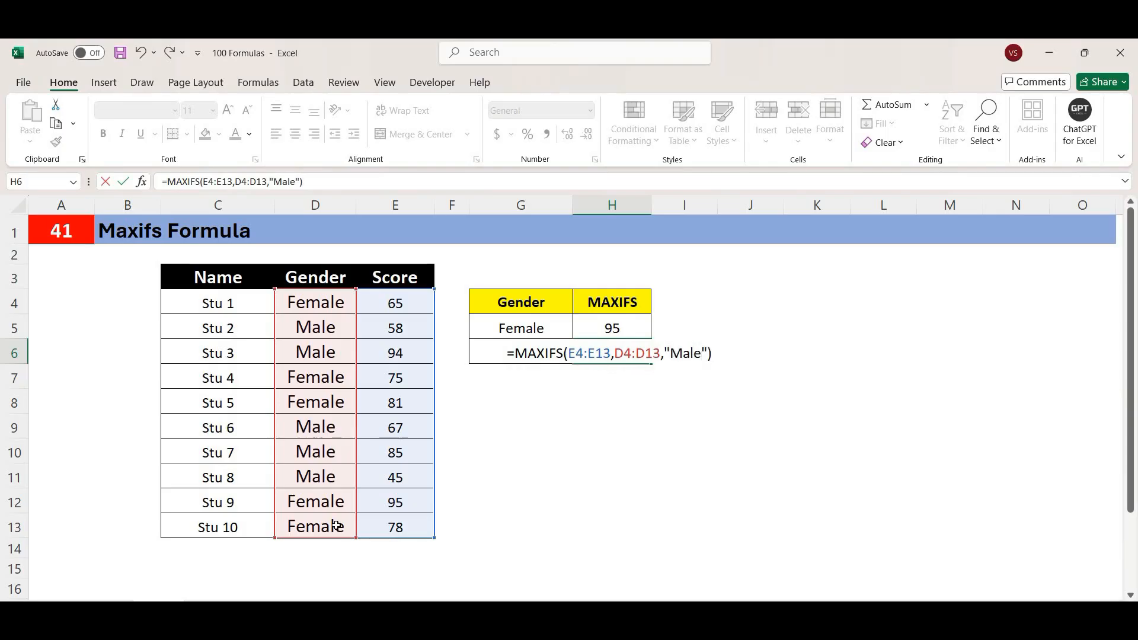
key(Return)
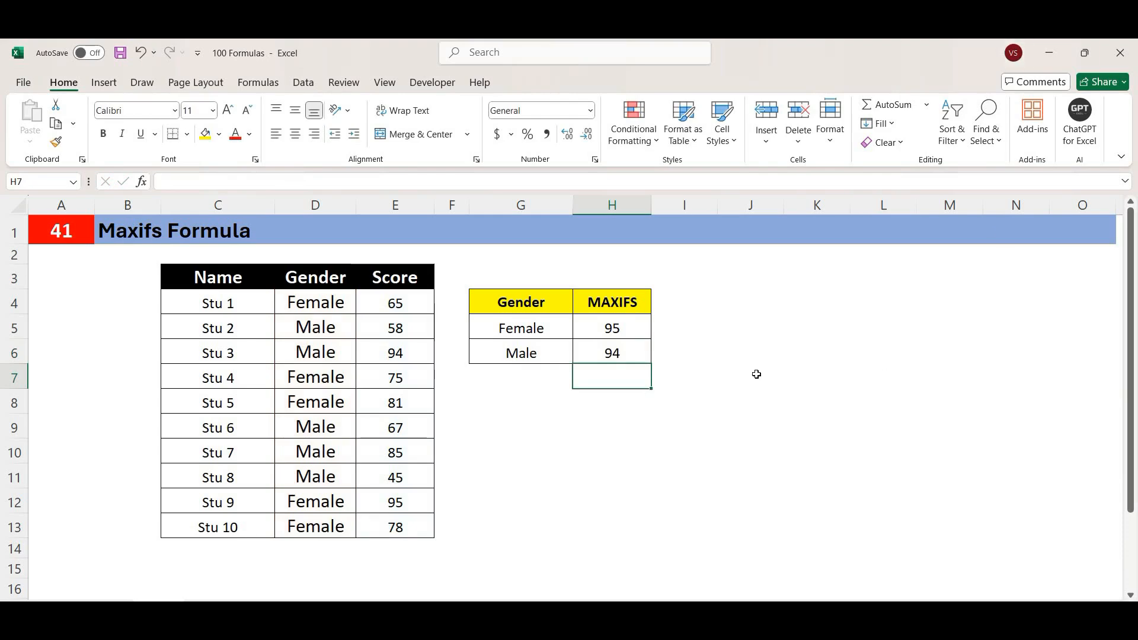
click(632, 351)
click(414, 353)
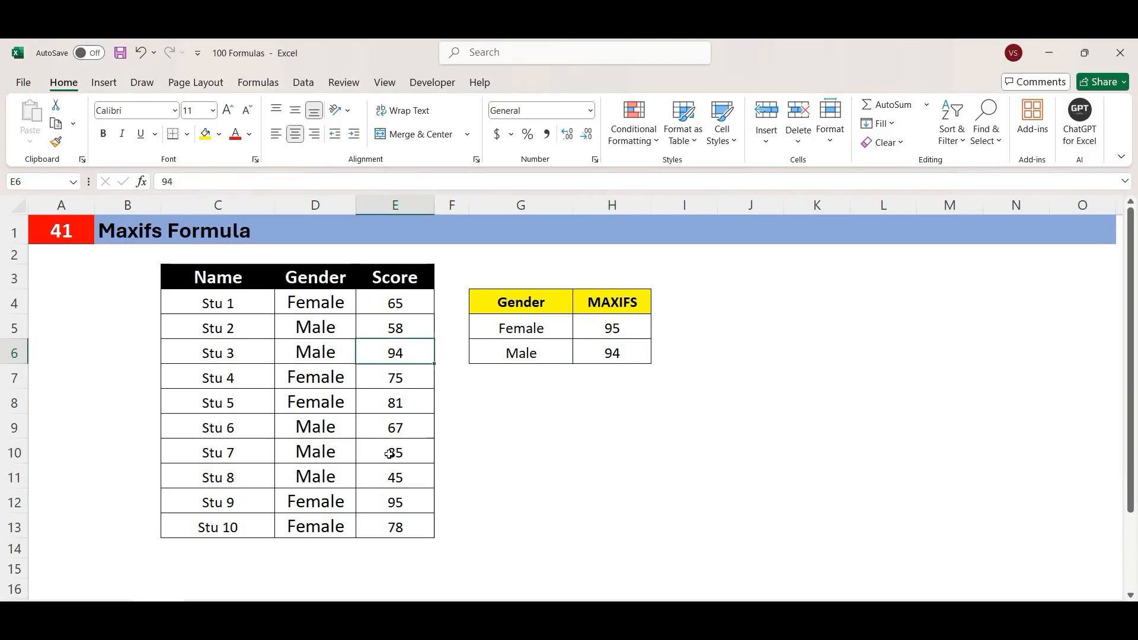
Step: Set the Stu 9 score in E12 to 65 and compare the Female MAXIFS result with the Stu 5 score
click(394, 502)
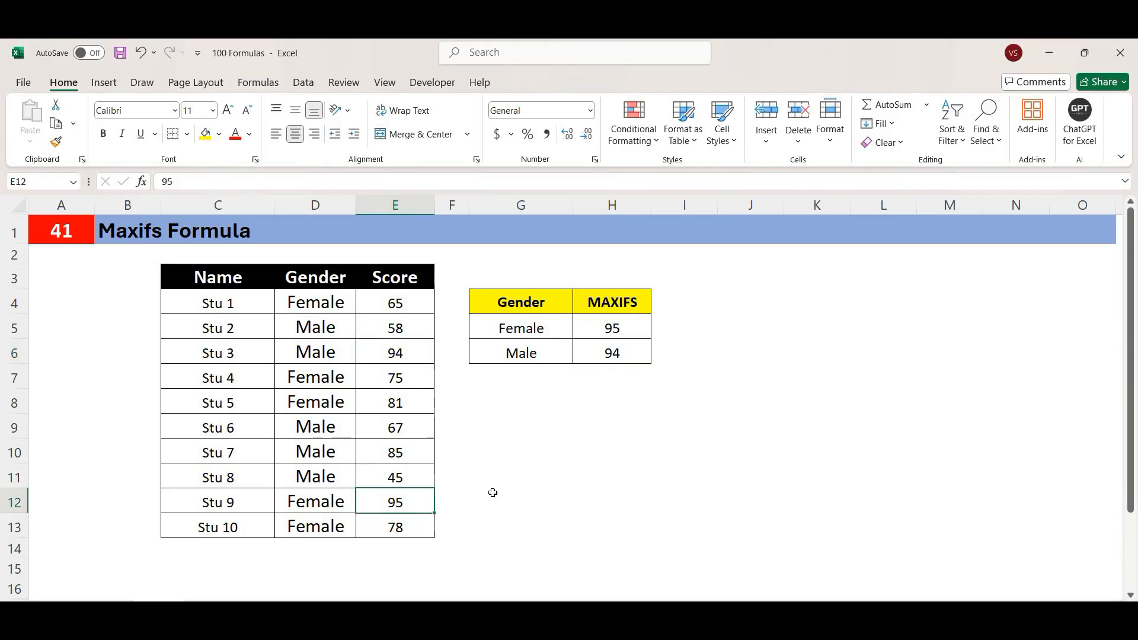
text(65)
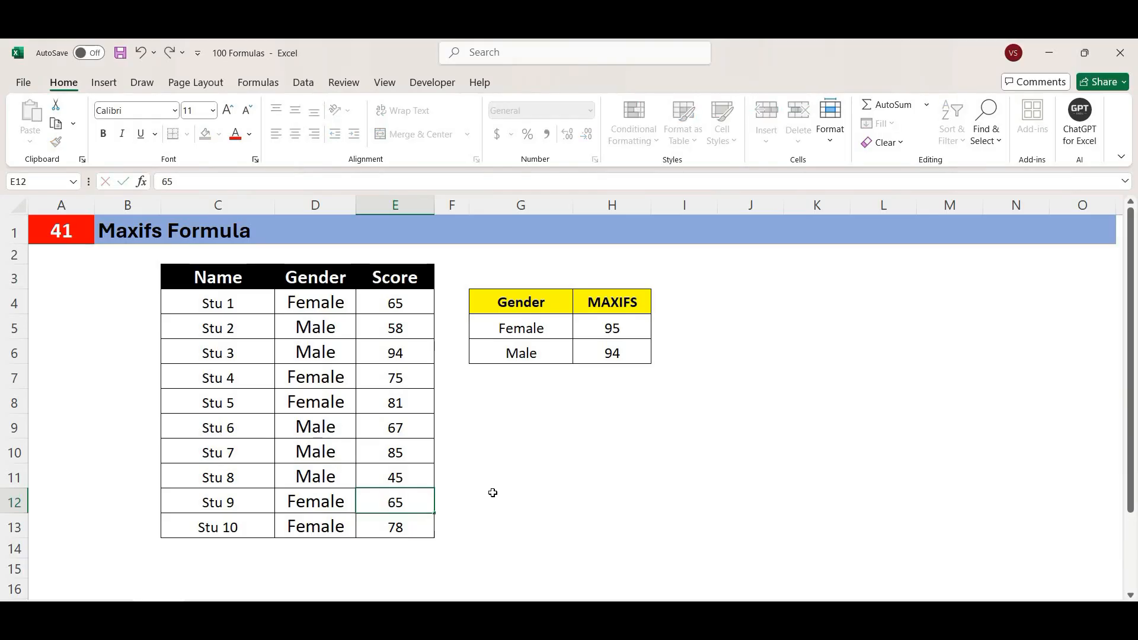
key(Return)
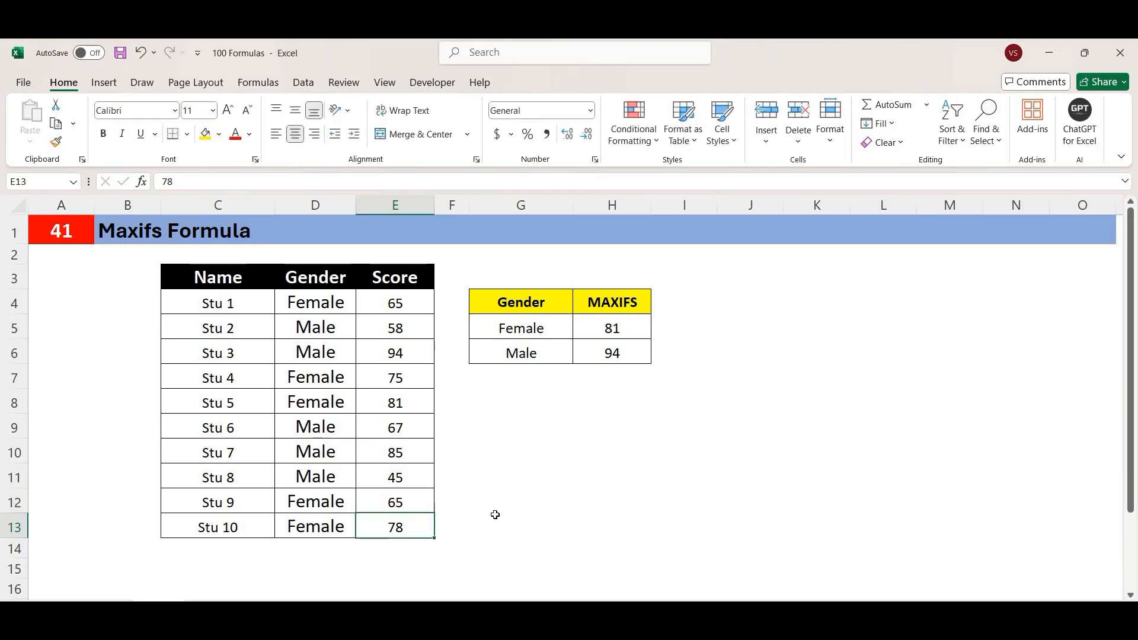
click(414, 404)
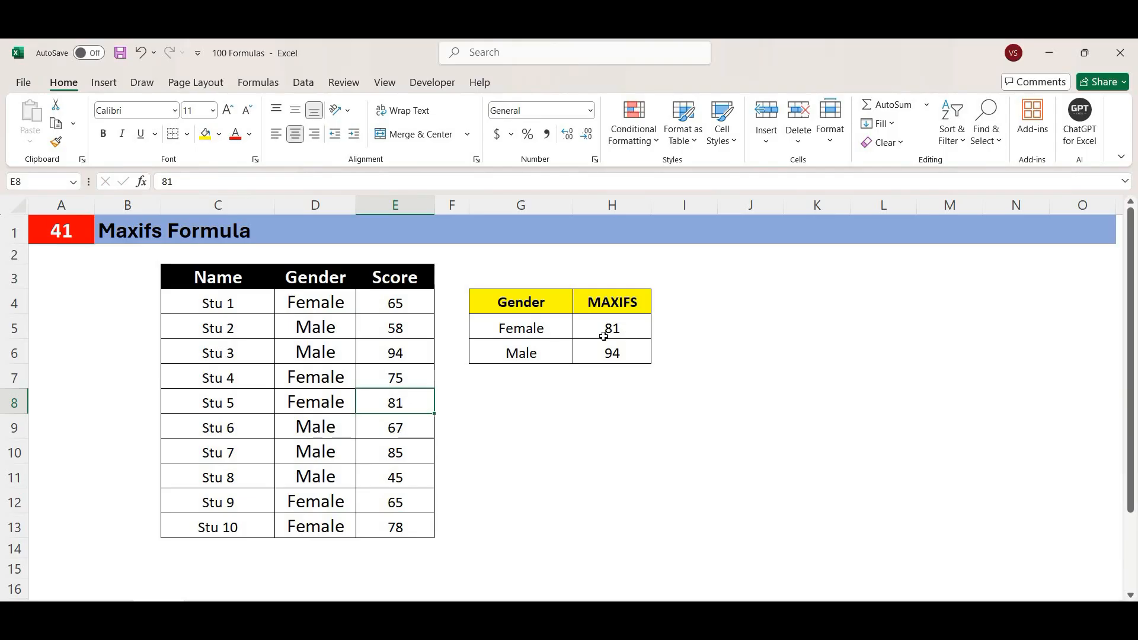